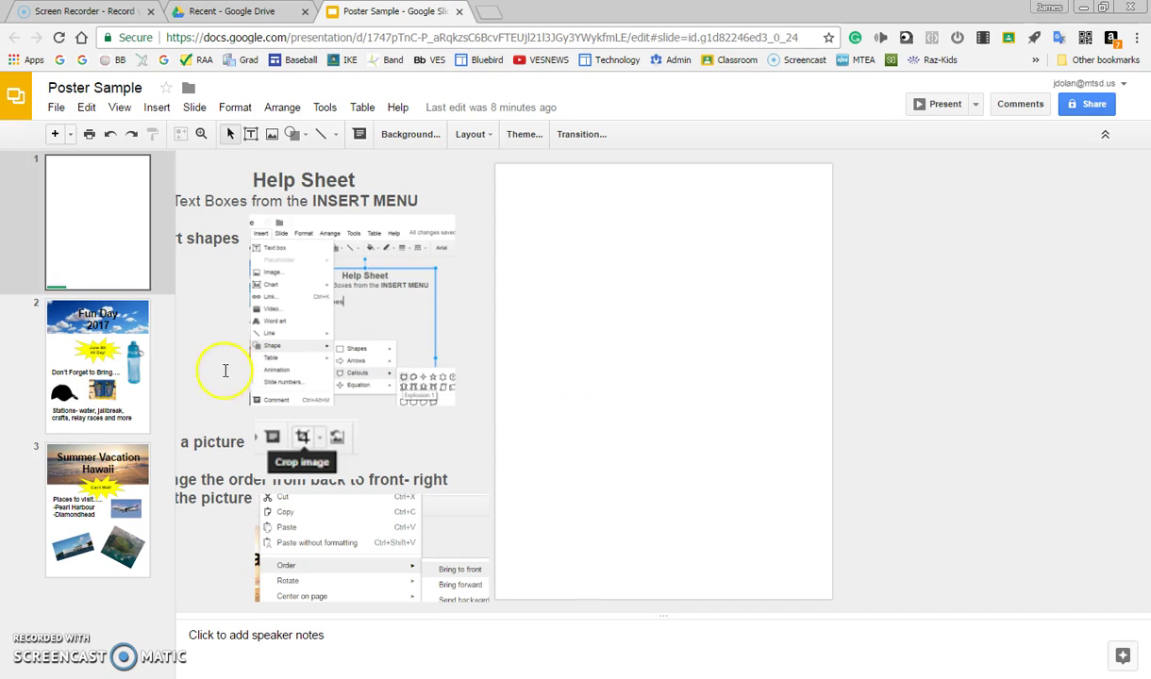
# - Look over the Fun Day 2017 and Summer Vacation Hawaii example slides, then return to the blank first slide
pyautogui.click(123, 368)
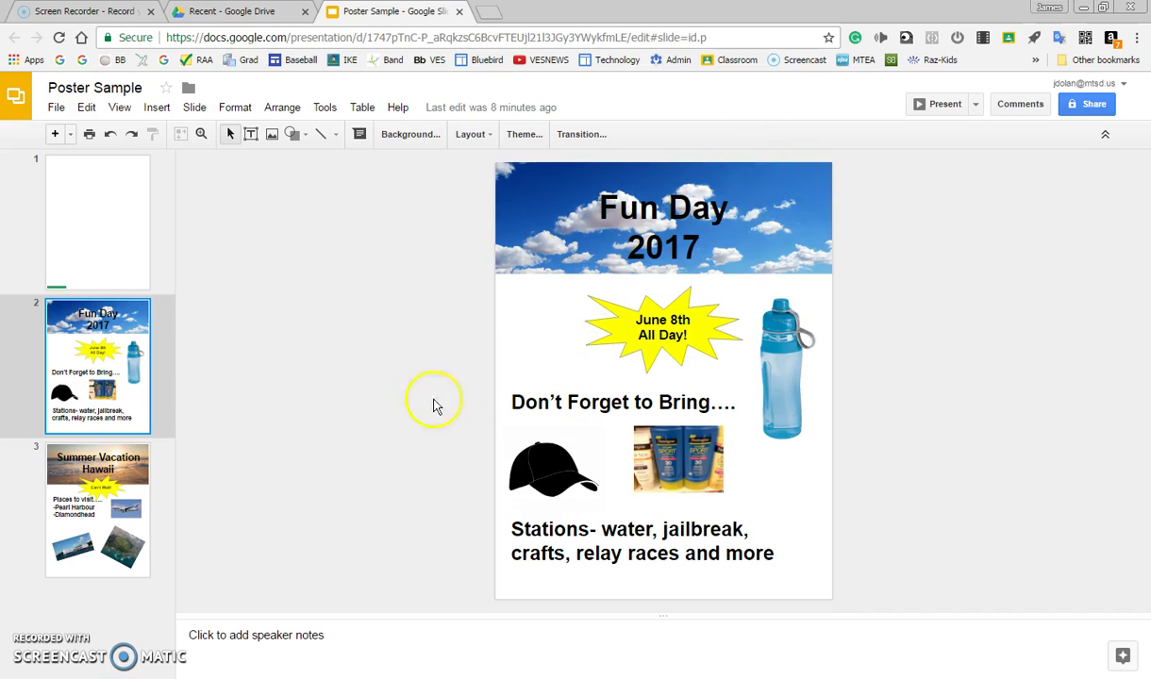
pyautogui.click(114, 493)
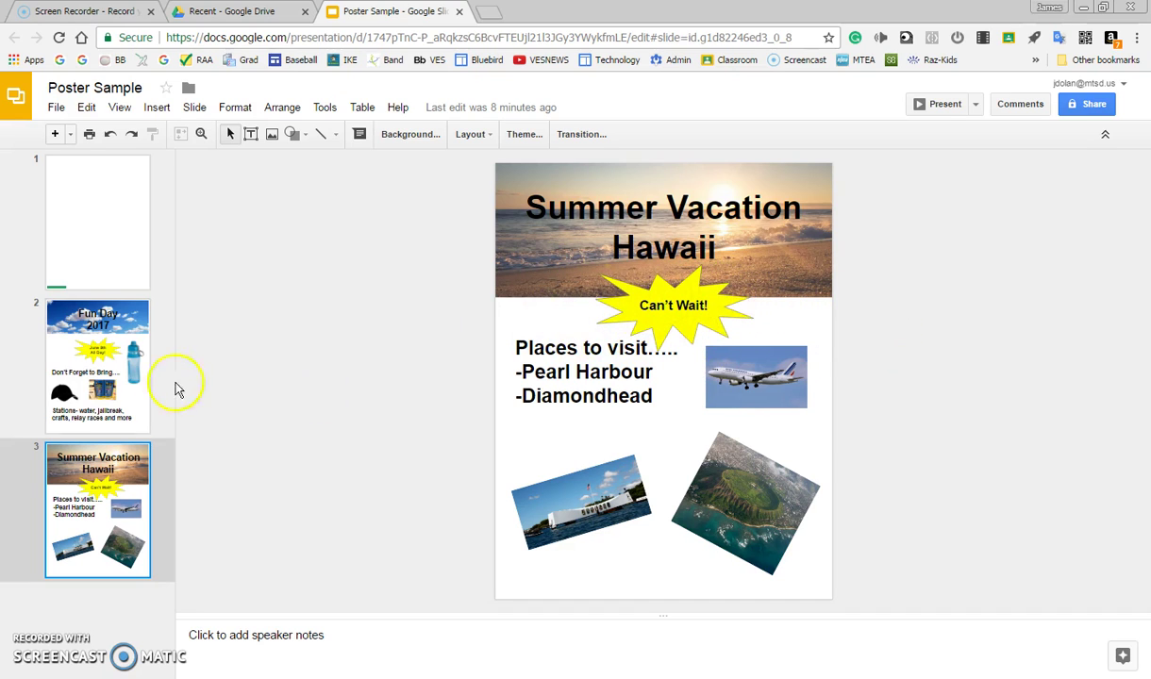
pyautogui.click(130, 338)
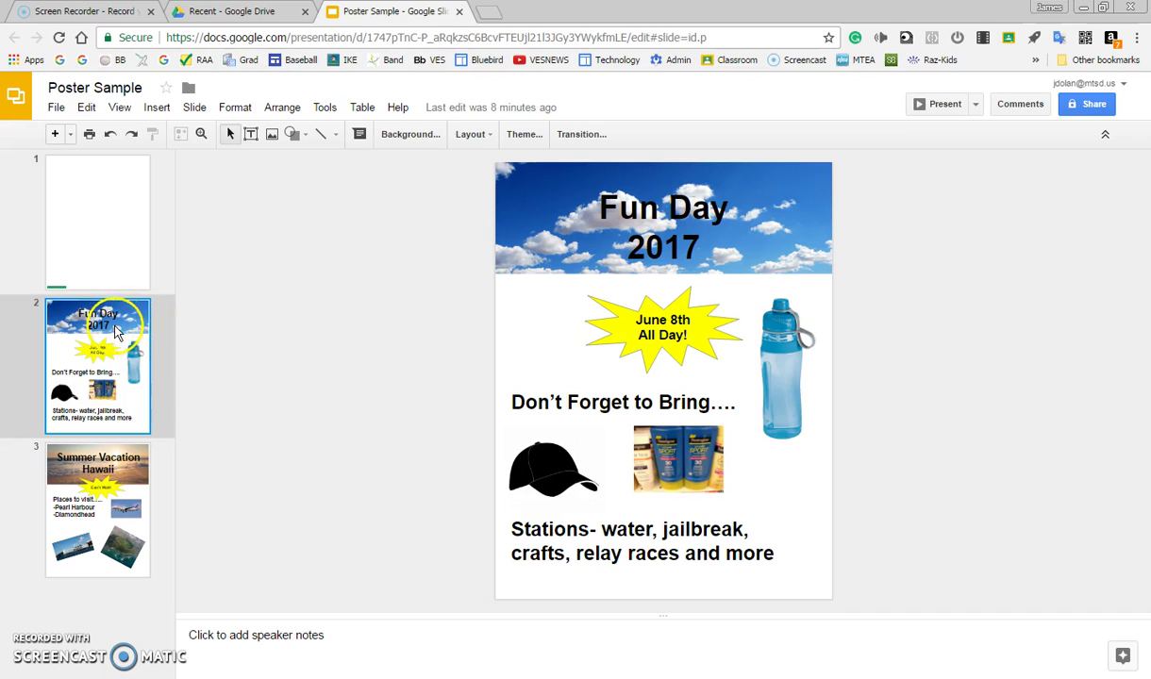
pyautogui.click(83, 227)
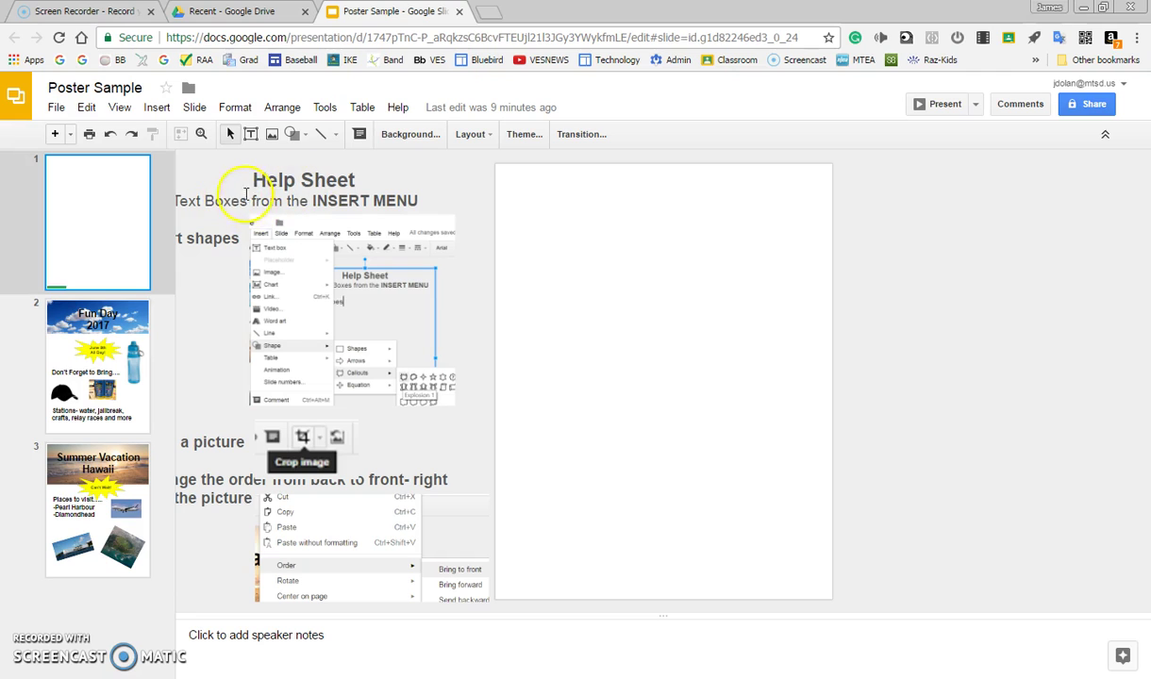
pyautogui.click(188, 273)
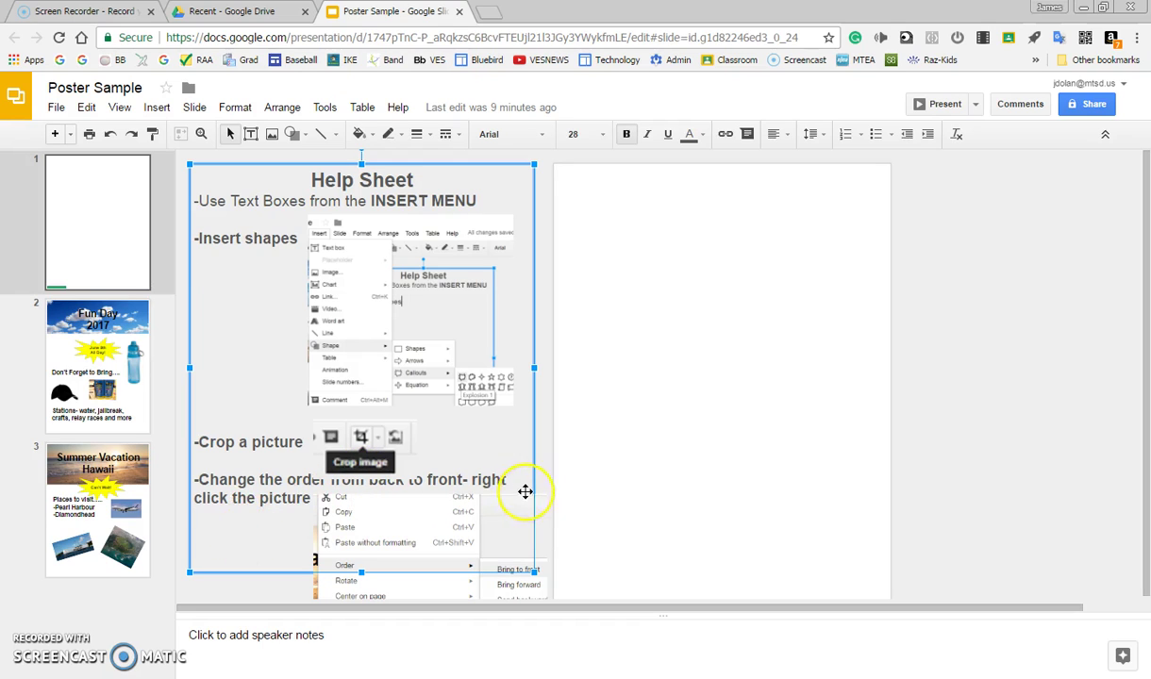
pyautogui.click(548, 459)
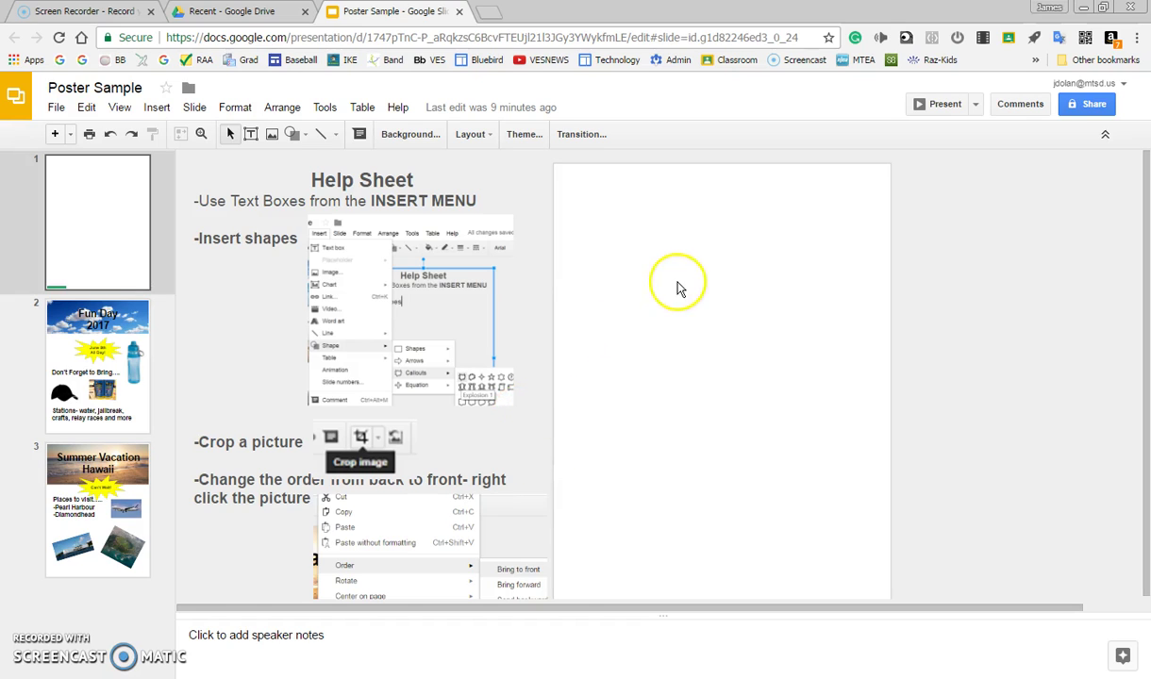
pyautogui.click(92, 243)
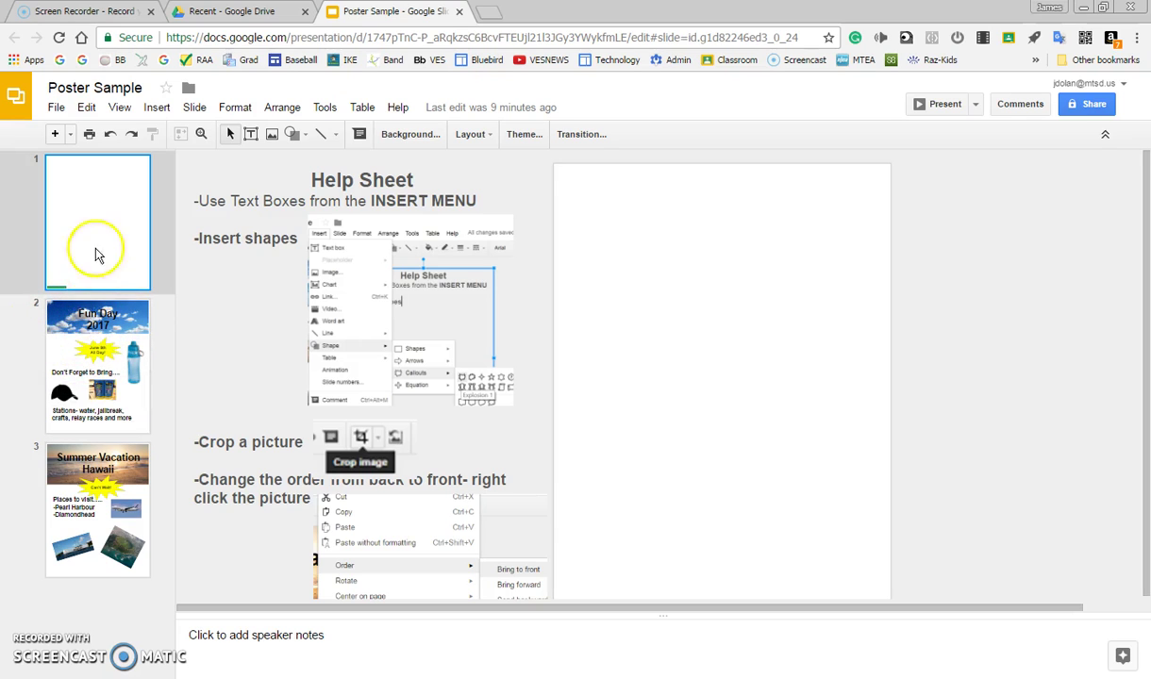
pyautogui.click(612, 215)
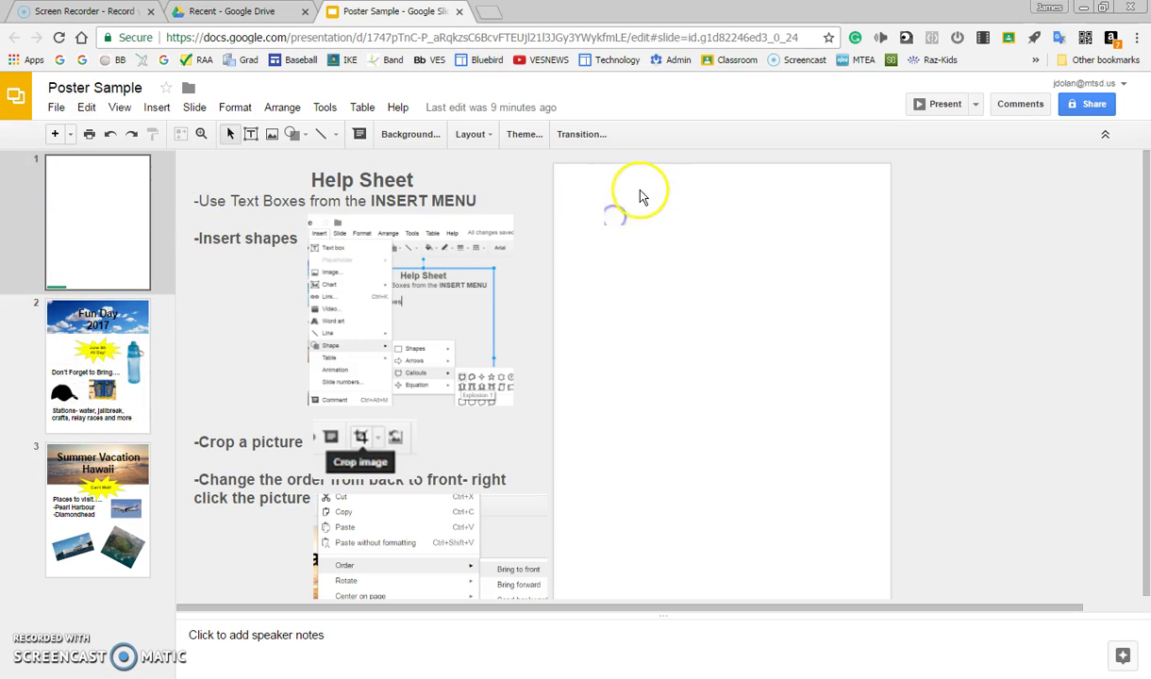
pyautogui.click(111, 320)
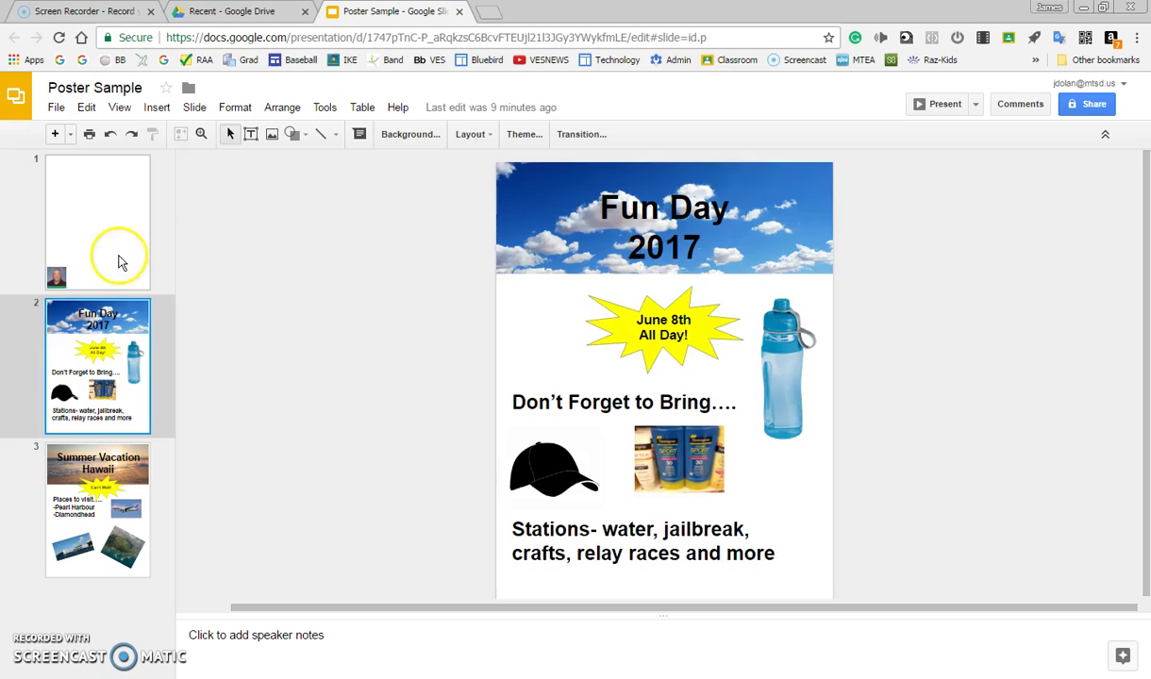
pyautogui.click(115, 248)
# - Insert the sun-and-clouds picture found by an image search for 'blue sky'
pyautogui.click(153, 106)
pyautogui.click(177, 176)
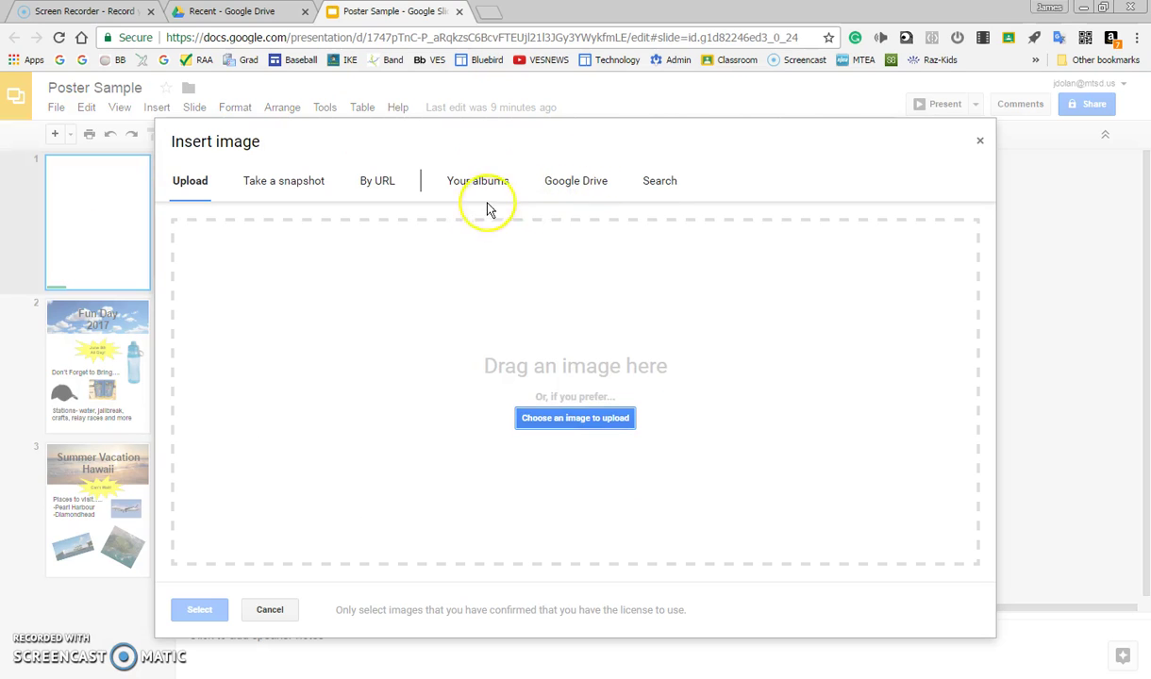
pyautogui.click(651, 180)
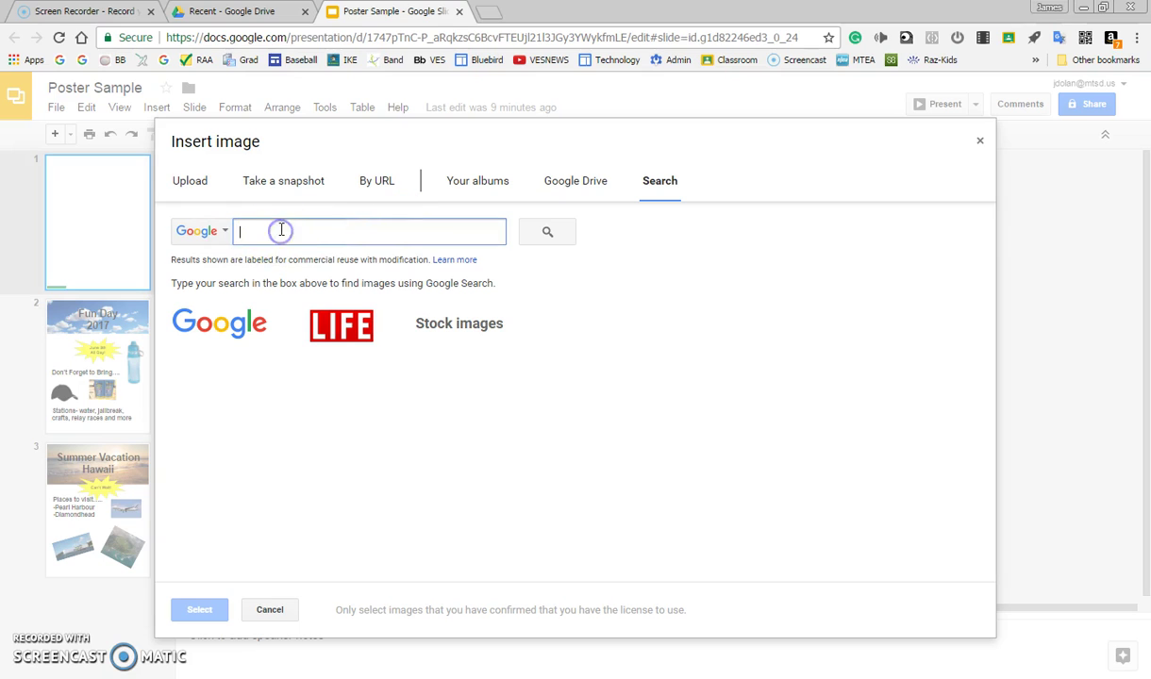
pyautogui.write('blue s')
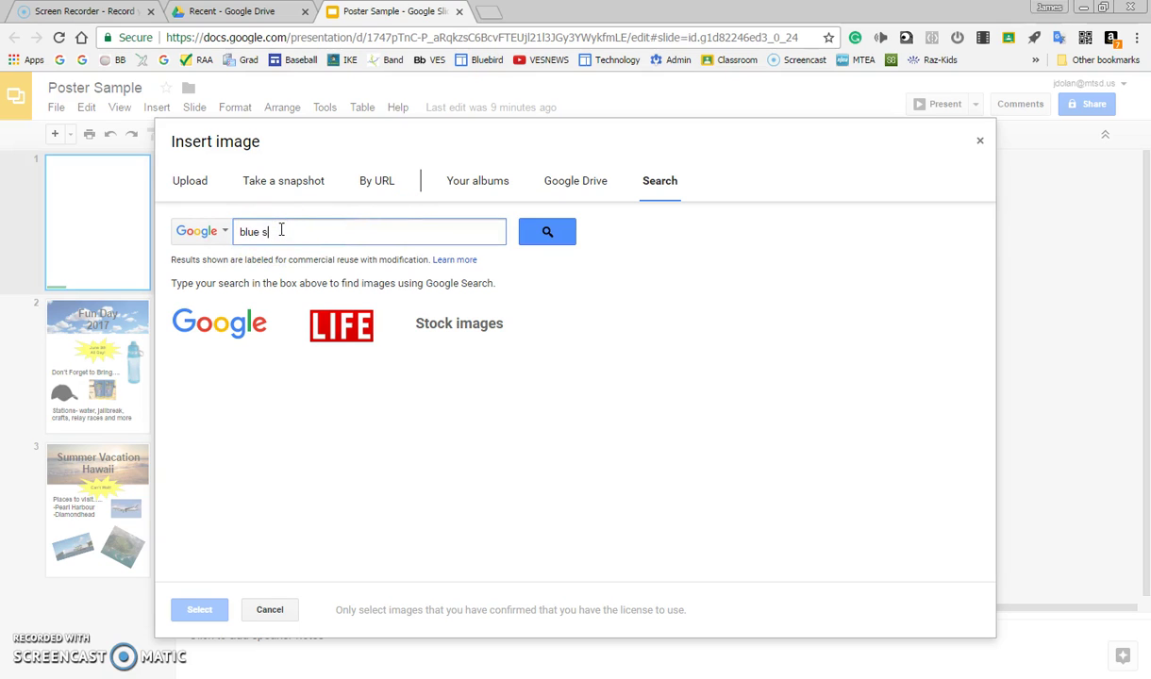
pyautogui.write('ky')
pyautogui.press('Return')
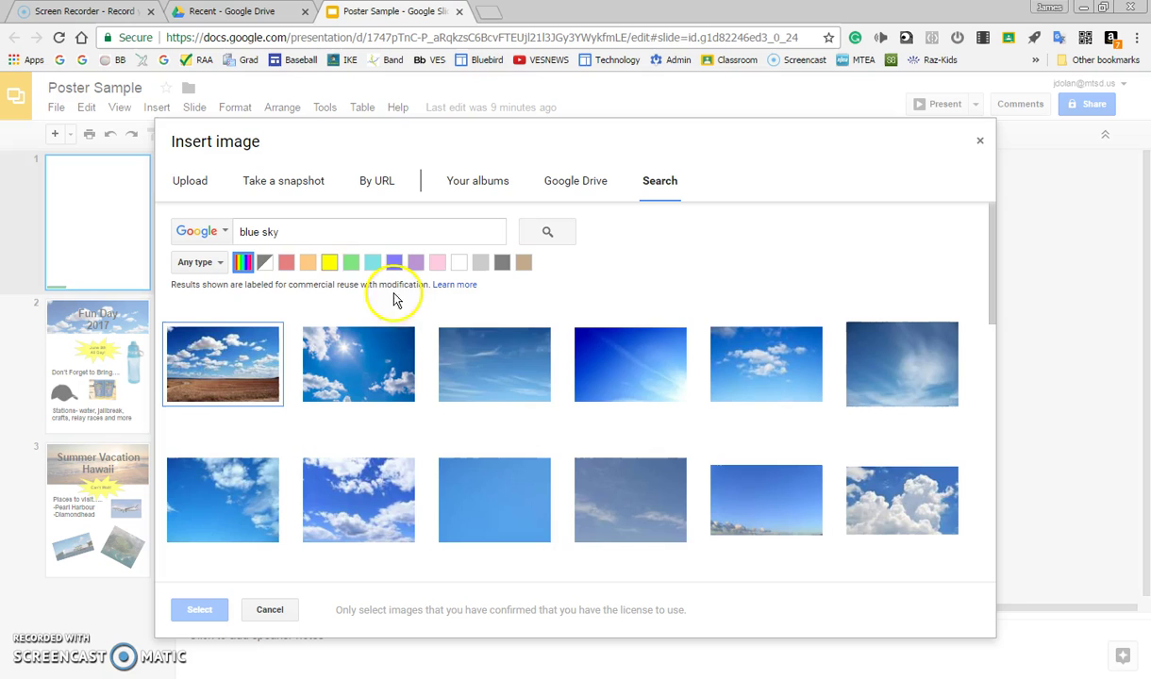
pyautogui.click(360, 361)
pyautogui.click(209, 610)
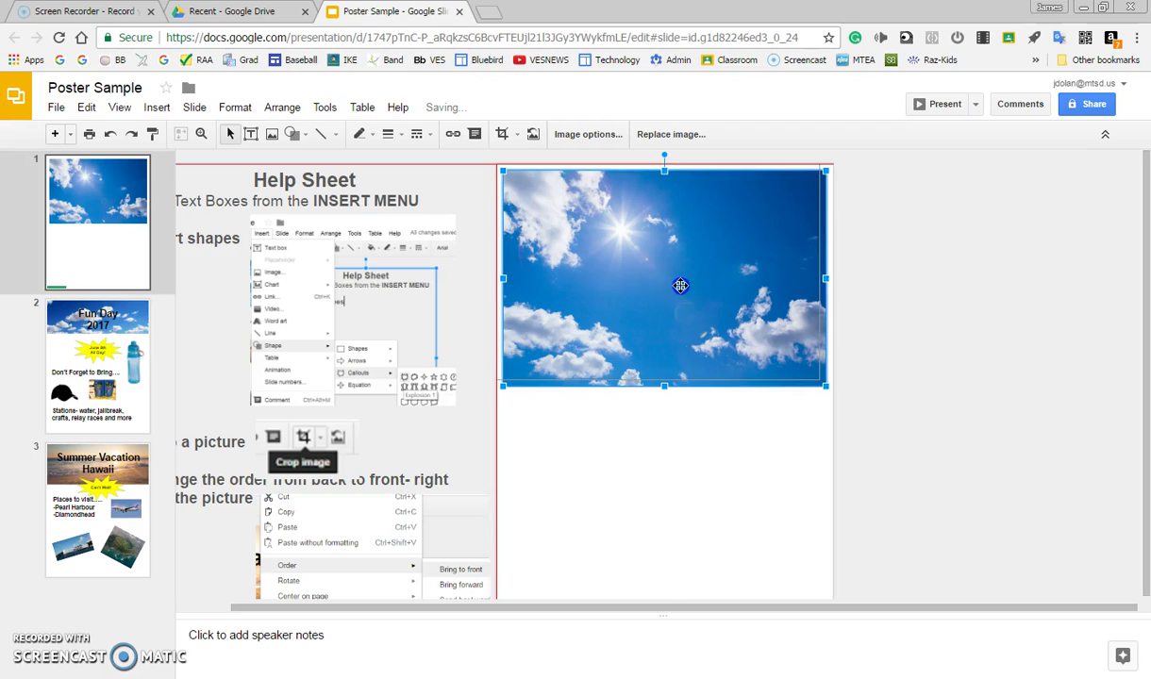
# - Widen the sky picture to the slide width and crop its bottom up into a thin top banner
pyautogui.moveTo(819, 379); pyautogui.dragTo(834, 387)
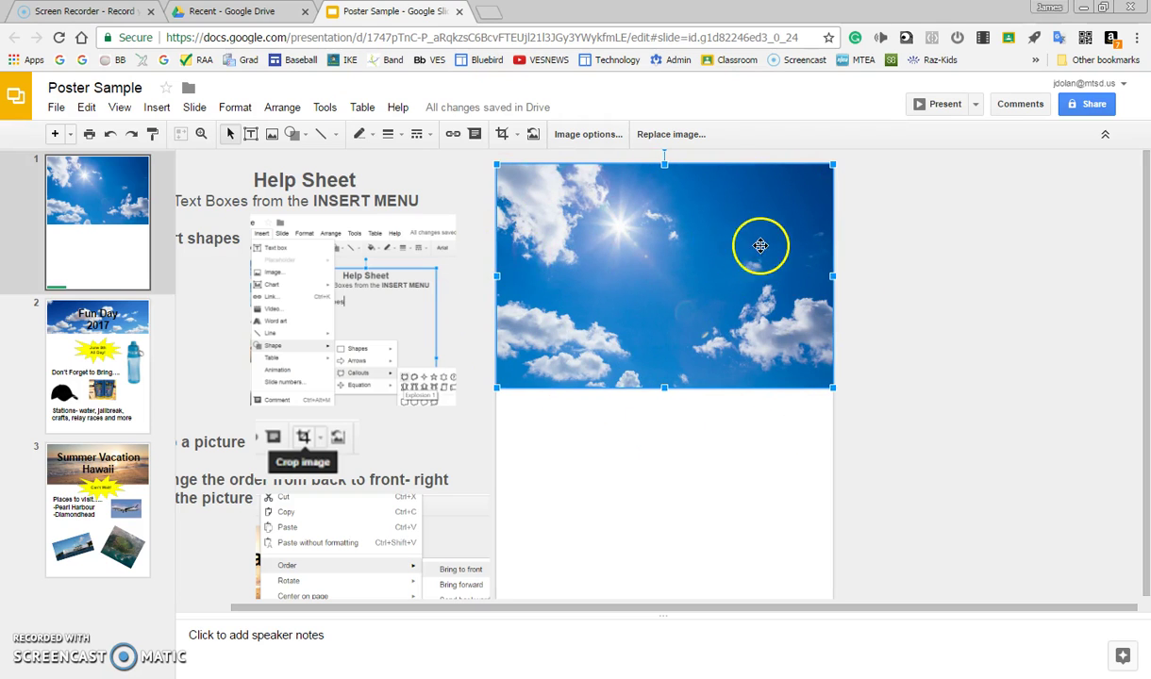
pyautogui.click(502, 136)
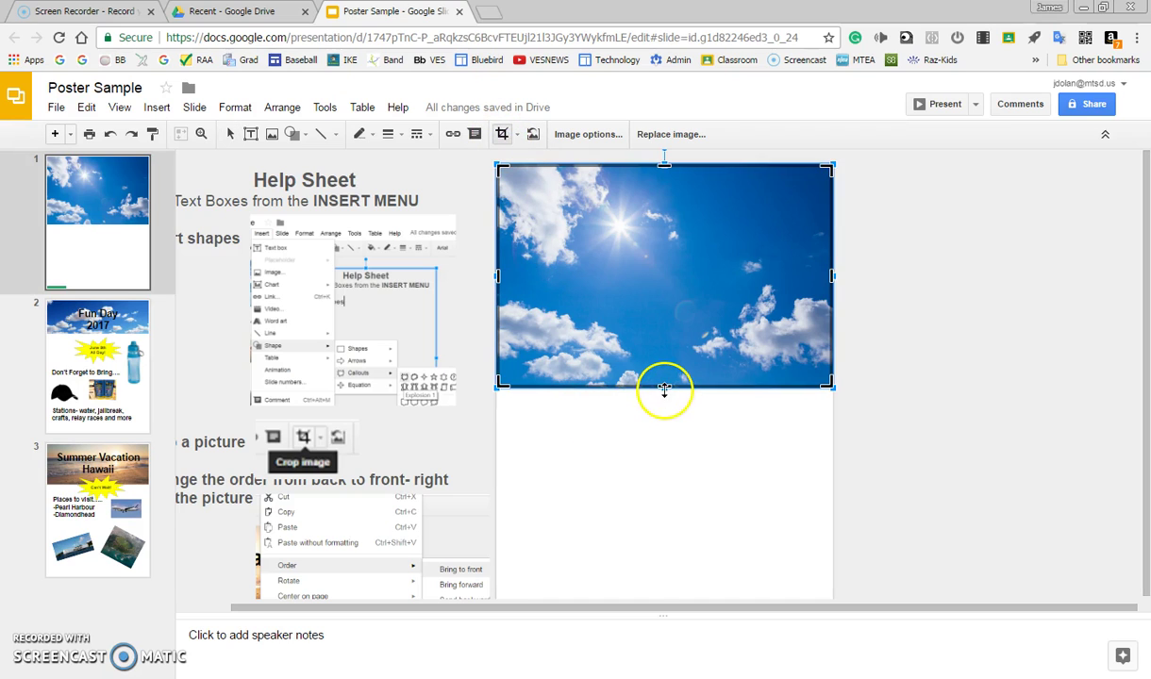
pyautogui.moveTo(660, 379); pyautogui.dragTo(652, 250)
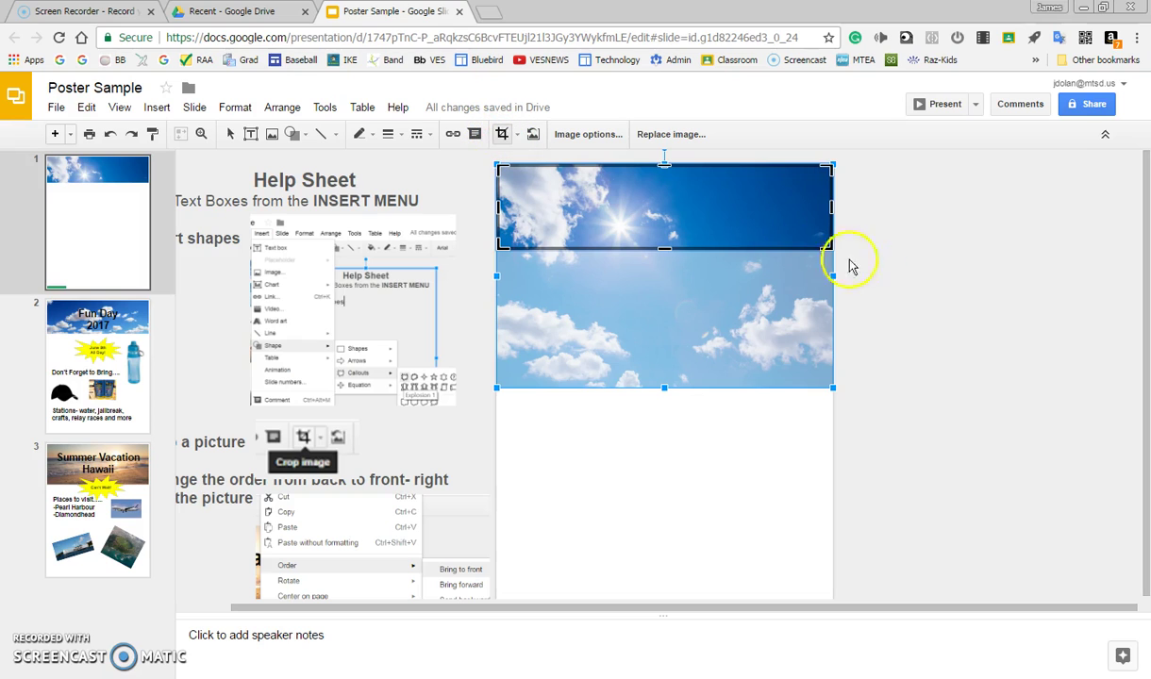
pyautogui.click(898, 253)
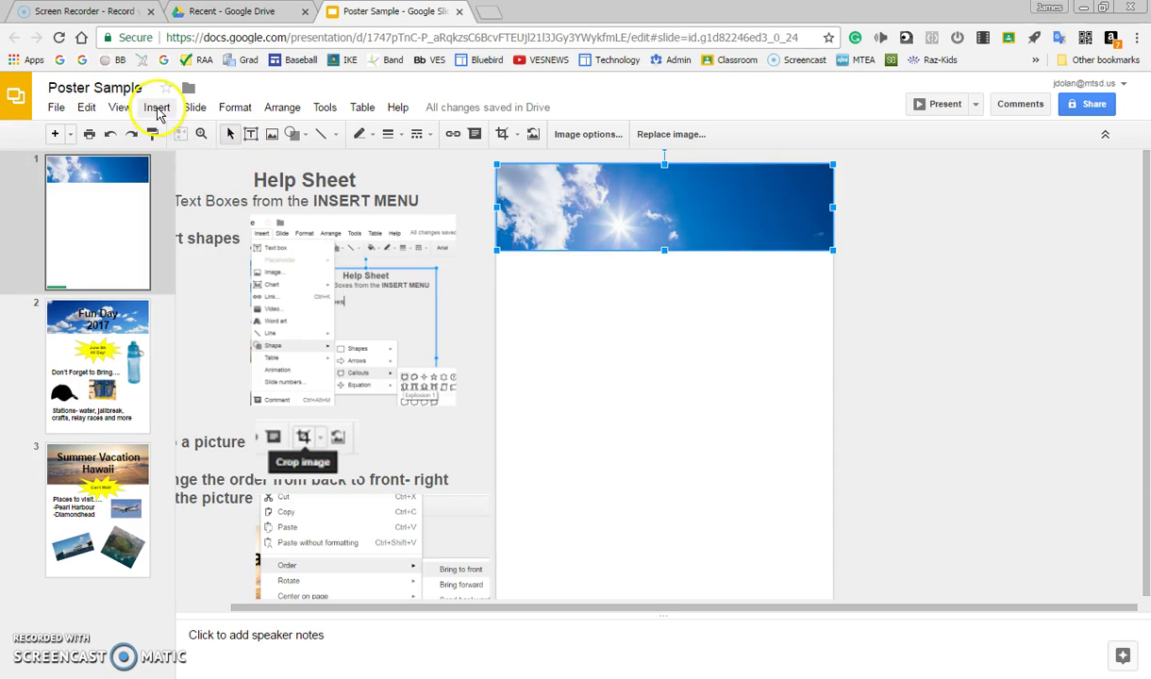
pyautogui.click(156, 110)
pyautogui.click(177, 135)
pyautogui.moveTo(562, 177); pyautogui.dragTo(778, 238)
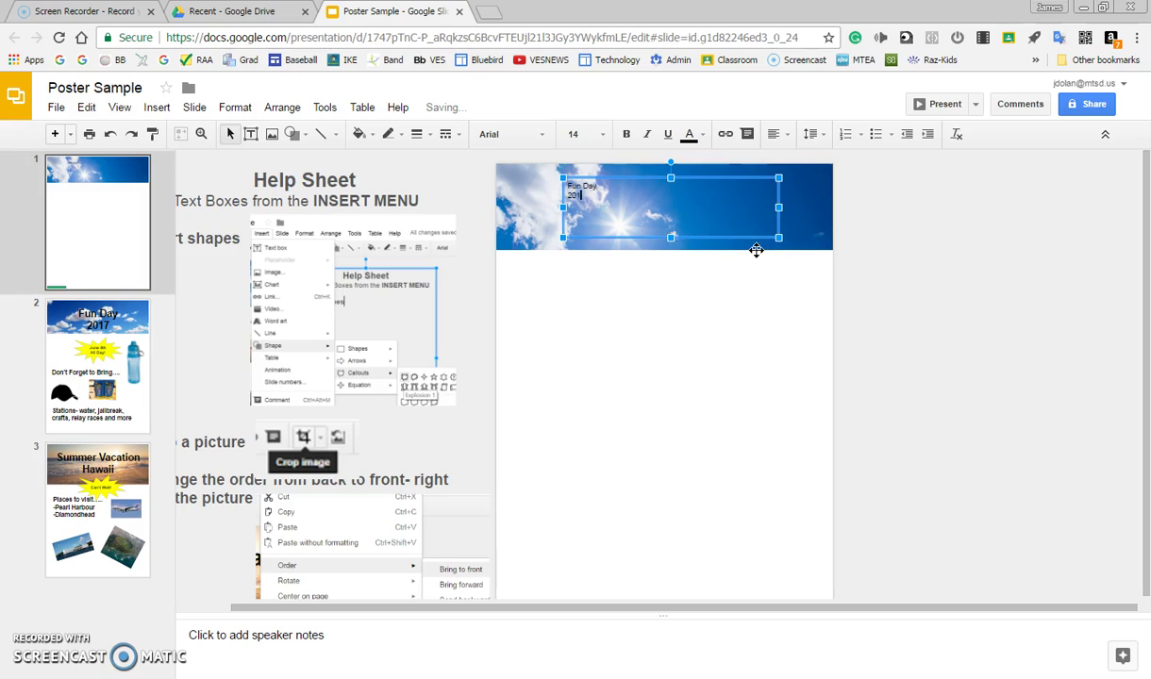
pyautogui.click(609, 198)
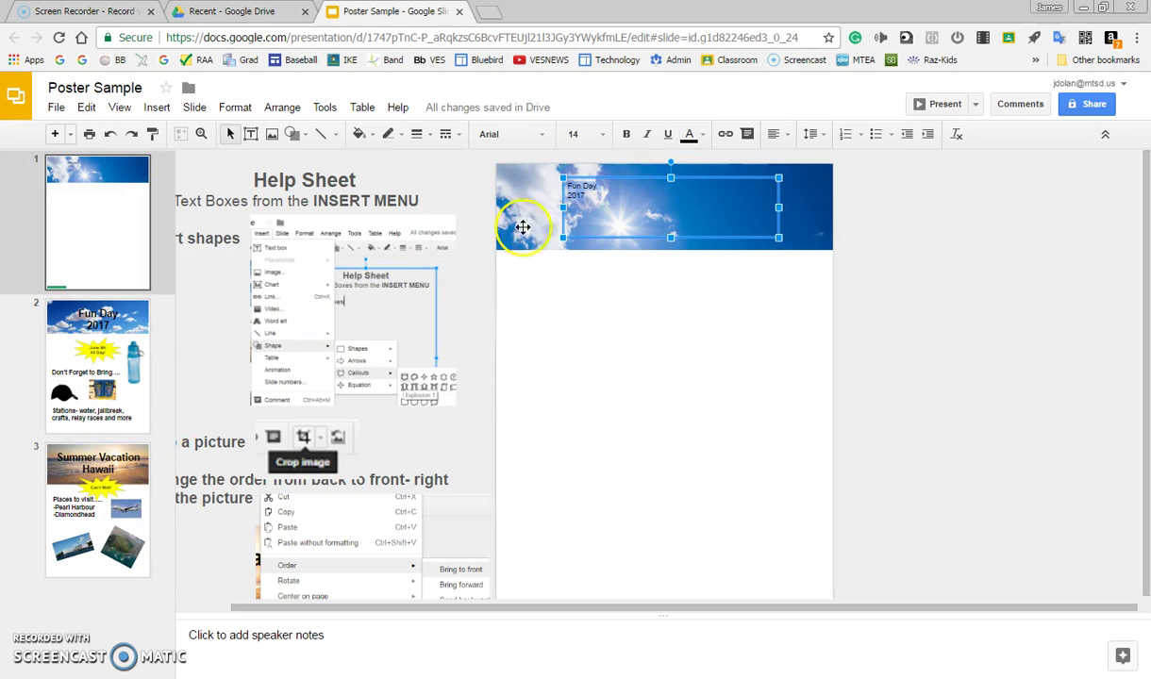
pyautogui.click(605, 140)
pyautogui.click(579, 433)
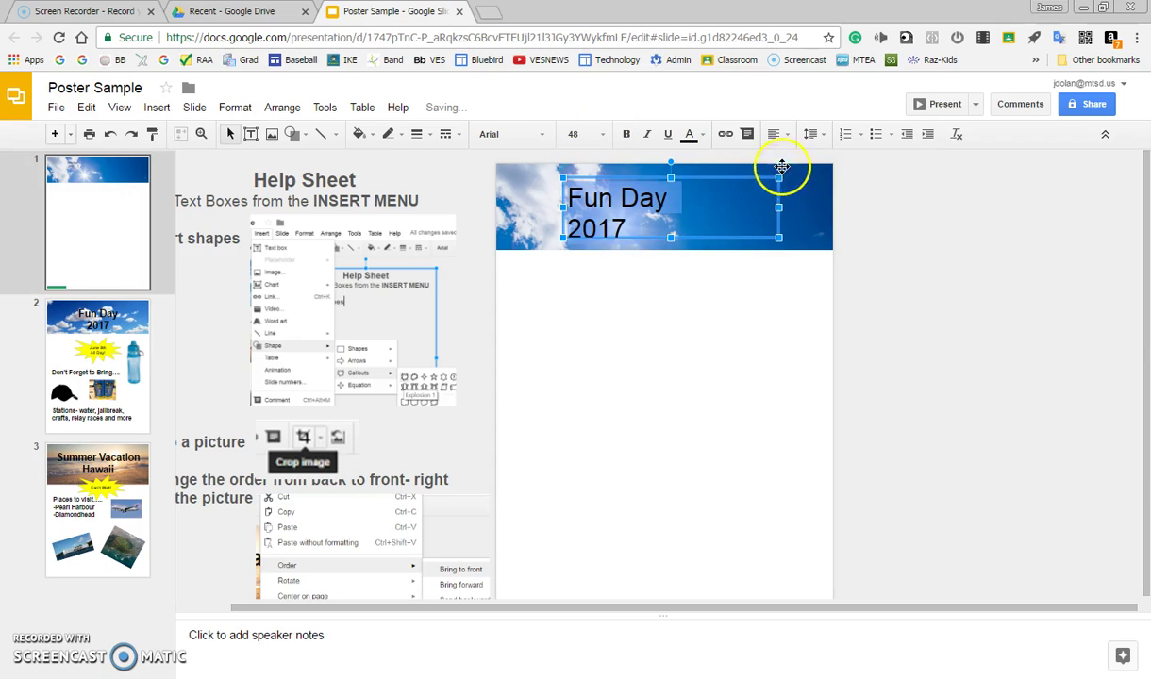
pyautogui.click(781, 135)
pyautogui.click(800, 162)
pyautogui.click(625, 134)
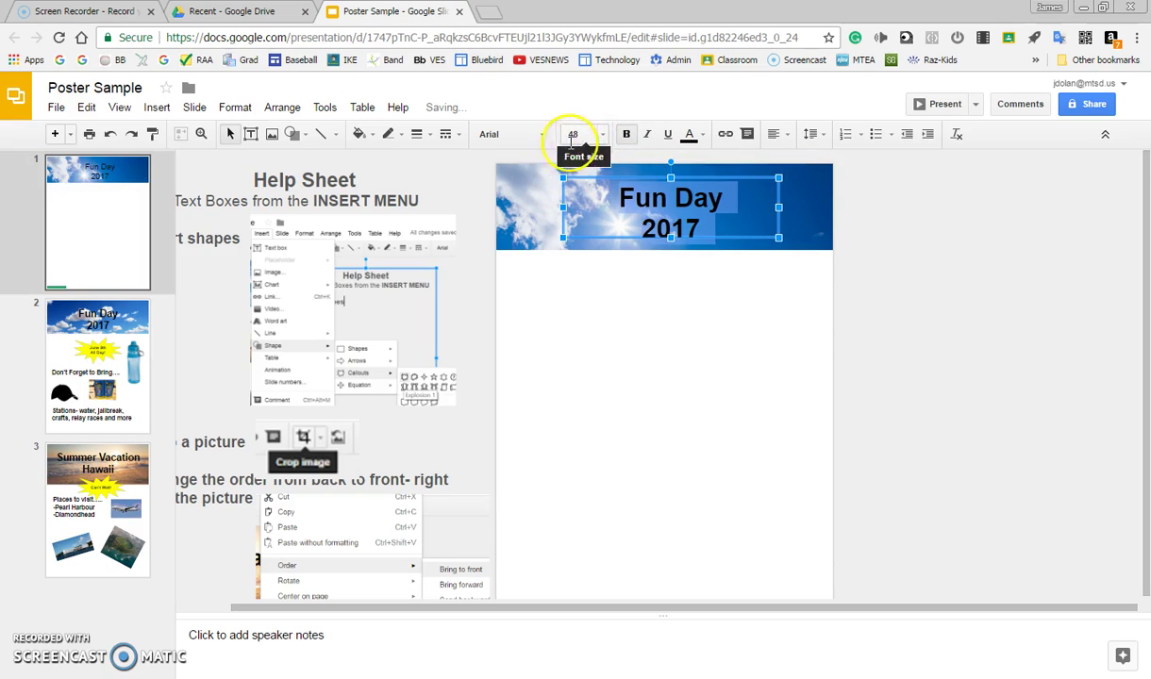
pyautogui.click(539, 136)
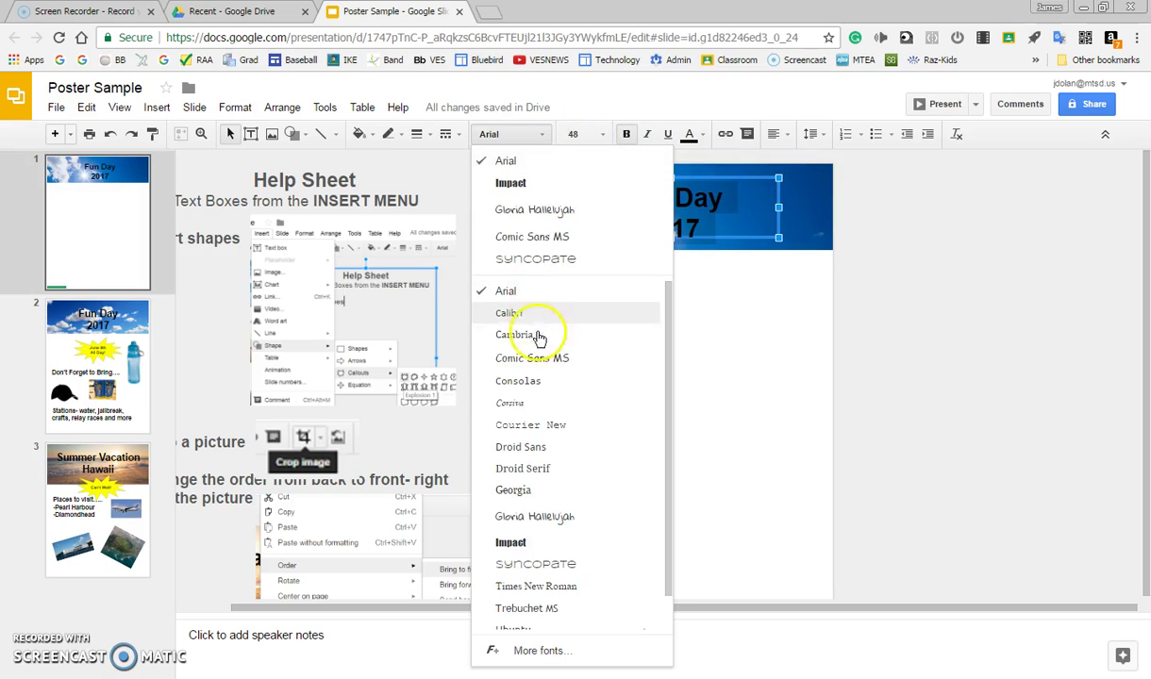
pyautogui.click(544, 364)
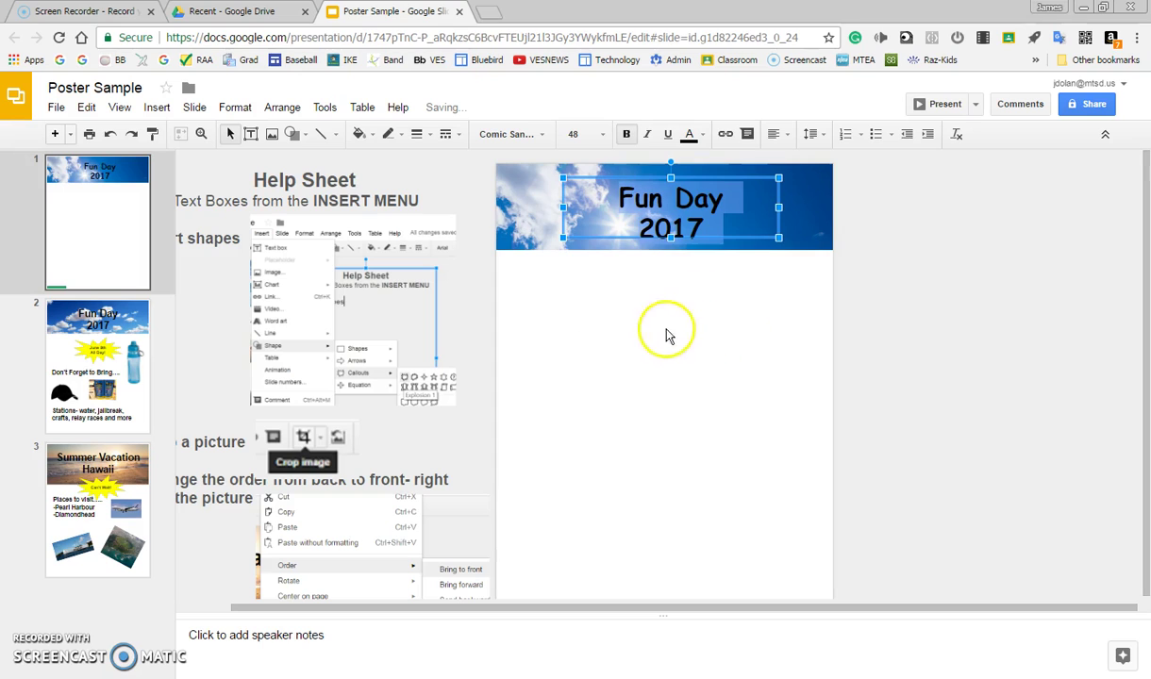
pyautogui.click(649, 302)
pyautogui.click(647, 209)
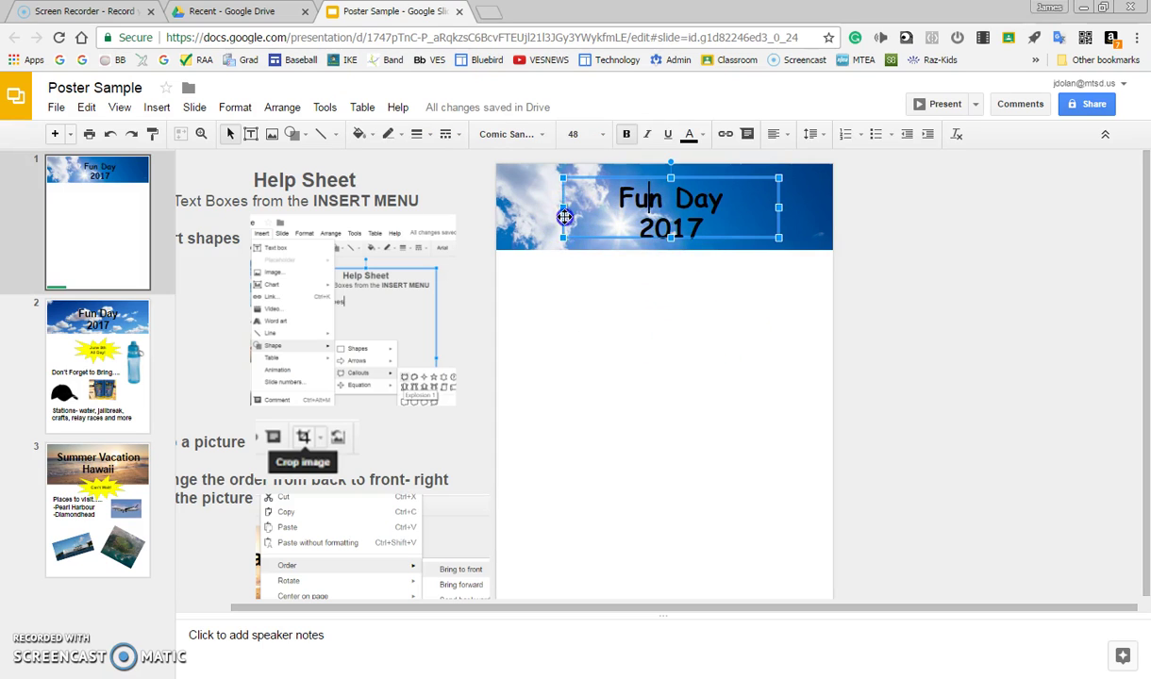
pyautogui.moveTo(566, 229); pyautogui.dragTo(556, 230)
pyautogui.click(655, 319)
pyautogui.click(102, 370)
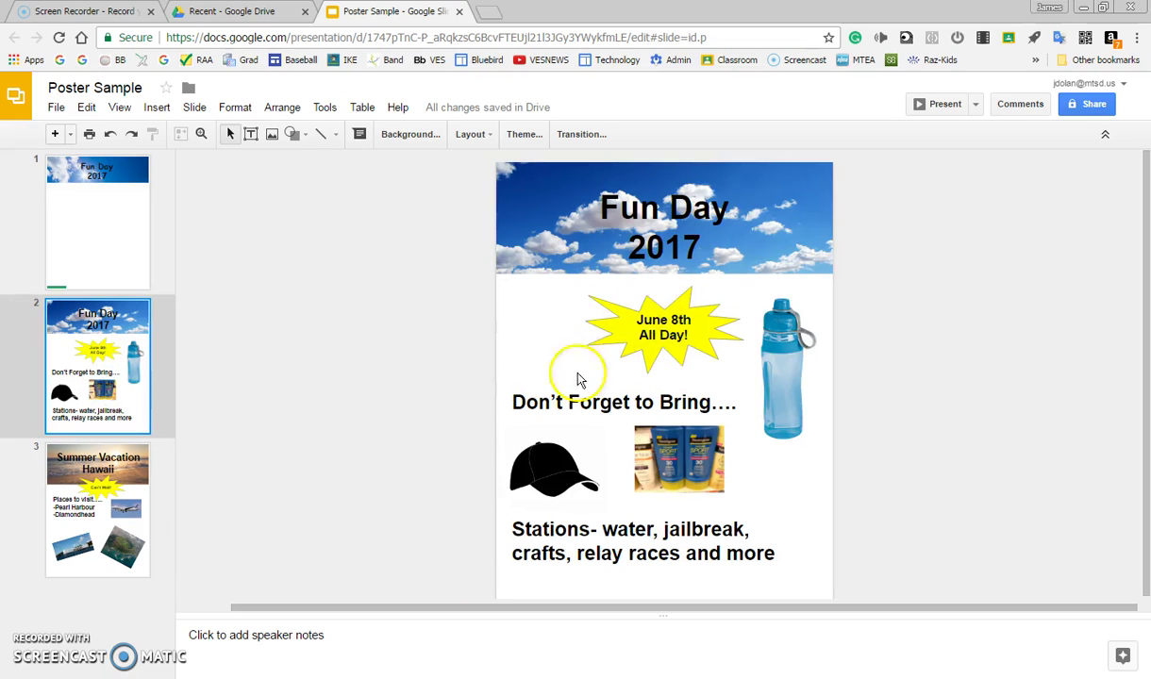
# - Draw a large Explosion 1 starburst callout below the sky banner on slide 1
pyautogui.click(103, 245)
pyautogui.click(157, 110)
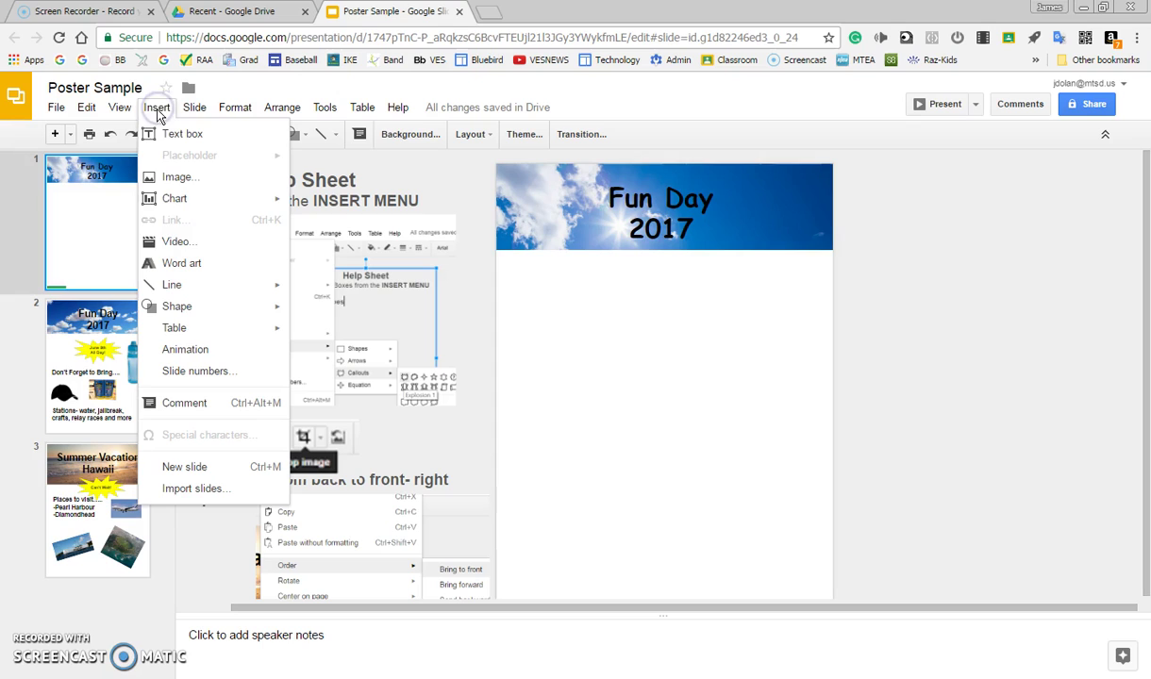
pyautogui.moveTo(176, 316)
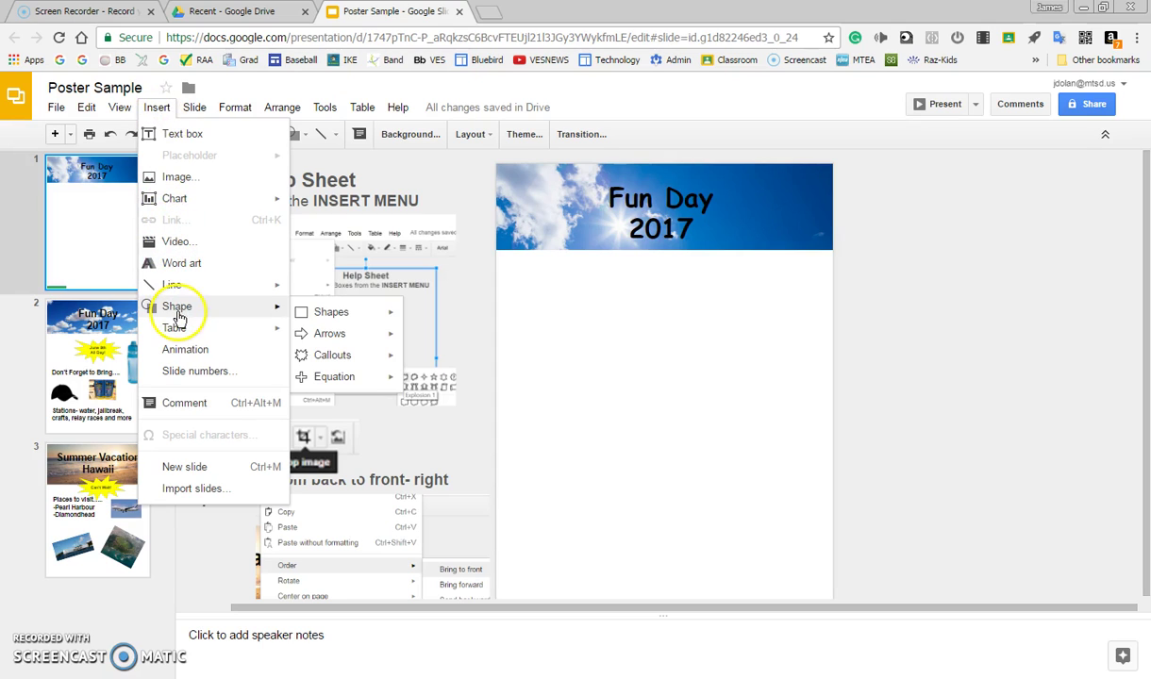
pyautogui.moveTo(320, 359)
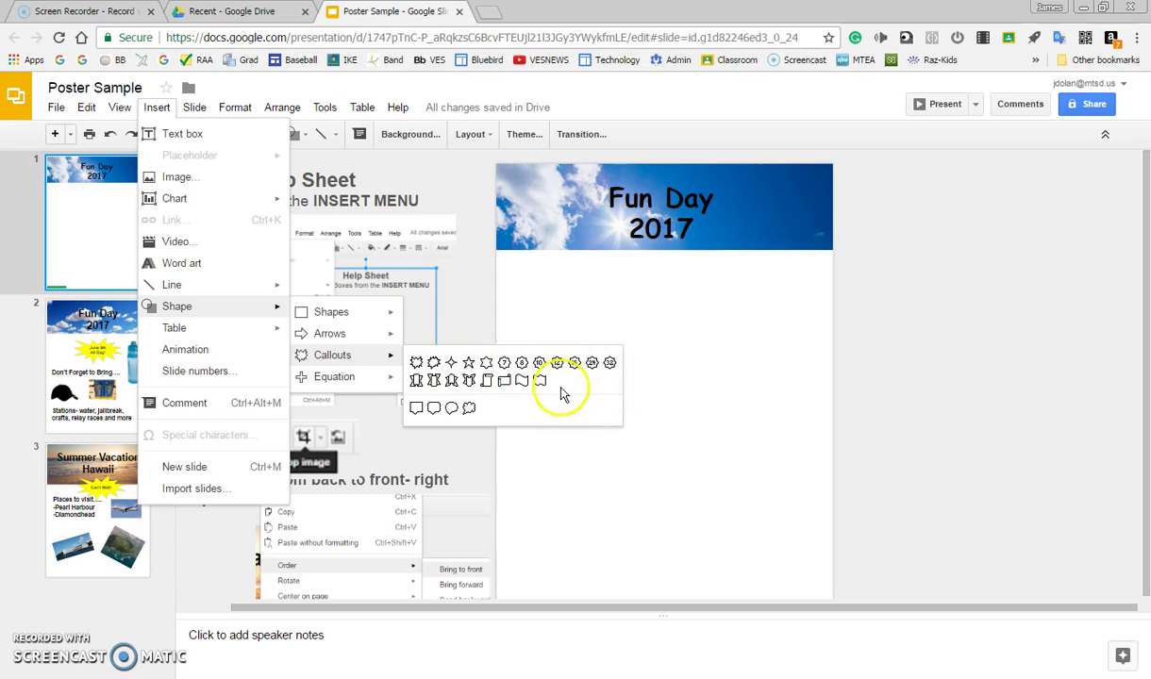
pyautogui.click(417, 363)
pyautogui.moveTo(598, 306)
pyautogui.mouseDown()
pyautogui.moveTo(731, 351)
pyautogui.moveTo(759, 396)
pyautogui.mouseUp()
pyautogui.click(689, 342)
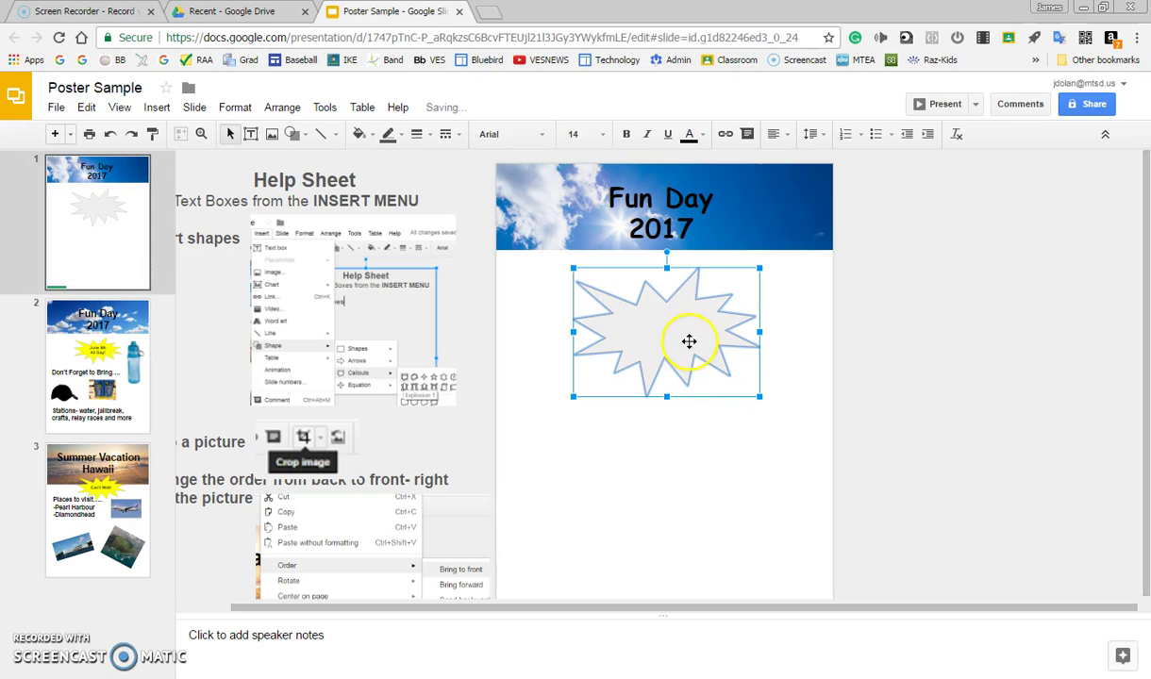
# - Enter 'June 8th!!!!' in the starburst and fill the shape yellow
pyautogui.click(634, 331)
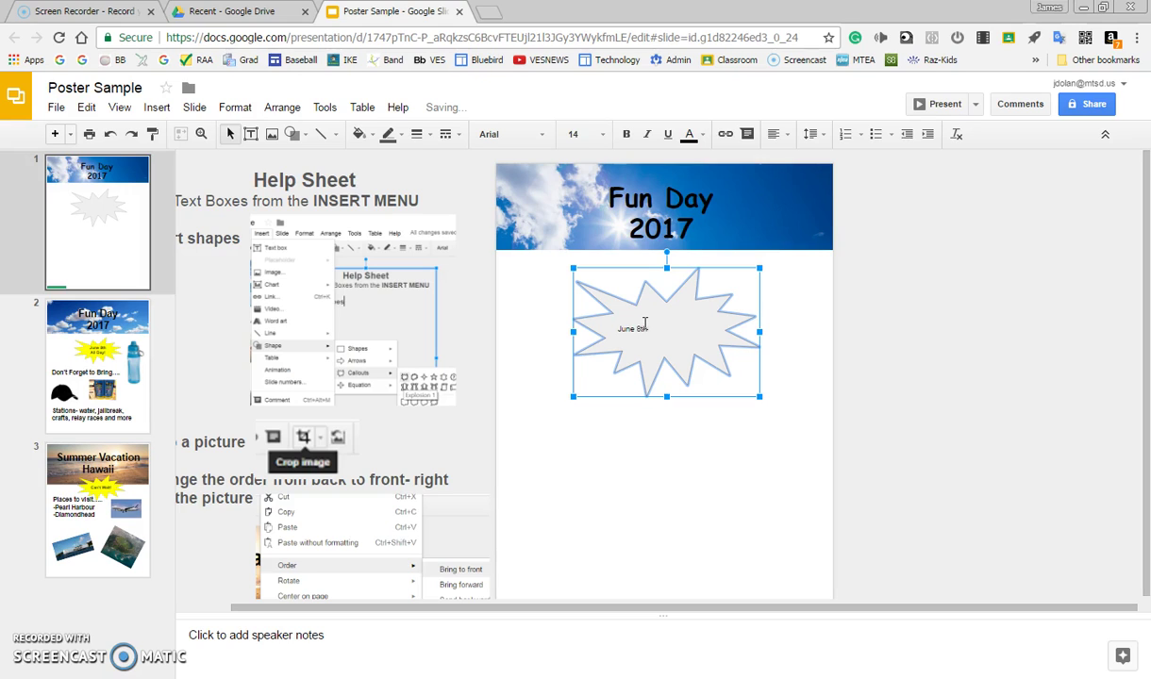
pyautogui.click(829, 363)
pyautogui.click(683, 335)
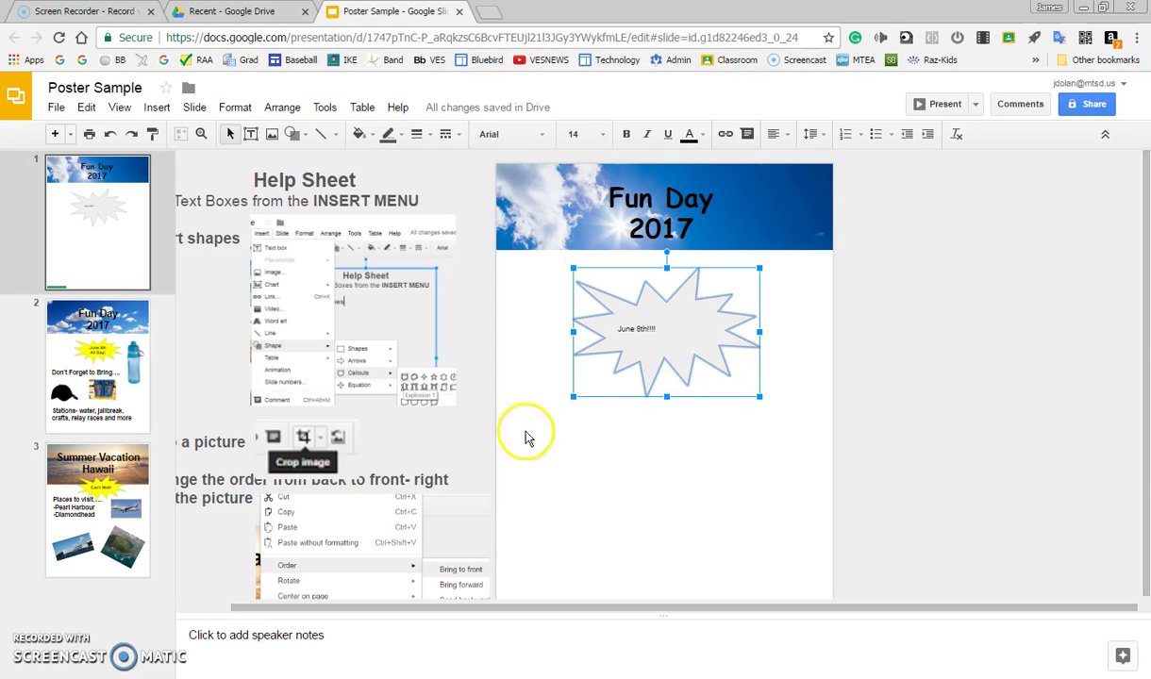
pyautogui.click(364, 142)
pyautogui.click(413, 232)
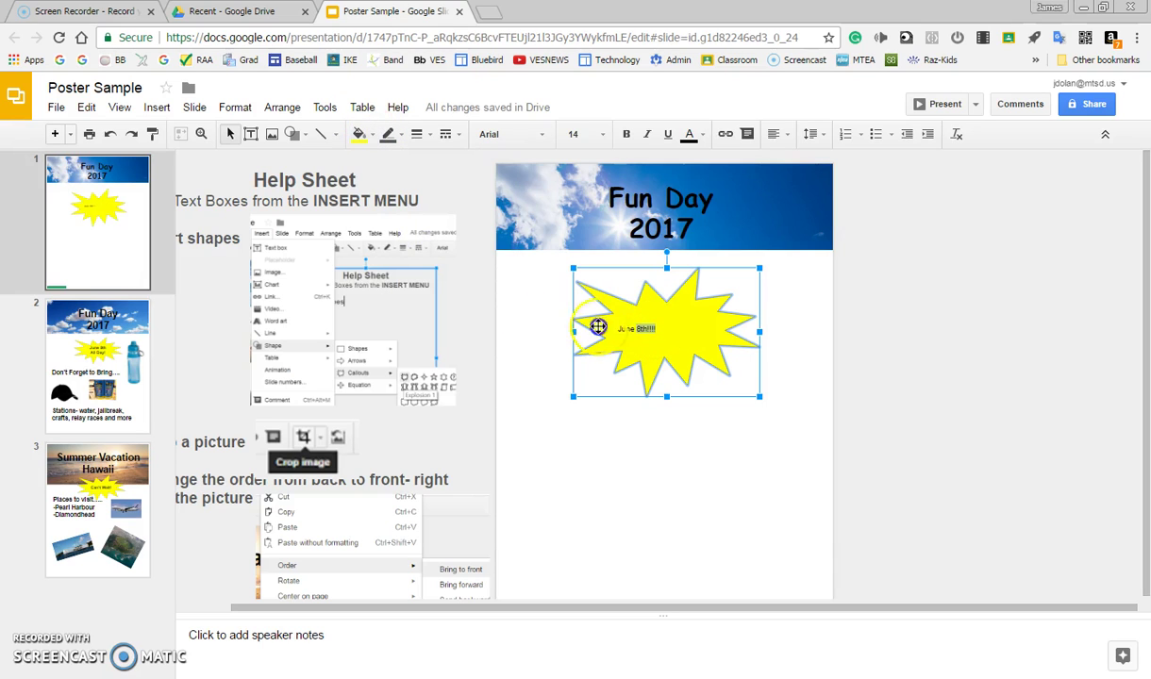
# - Format the starburst text as 24 pt, centred and bold
pyautogui.click(602, 134)
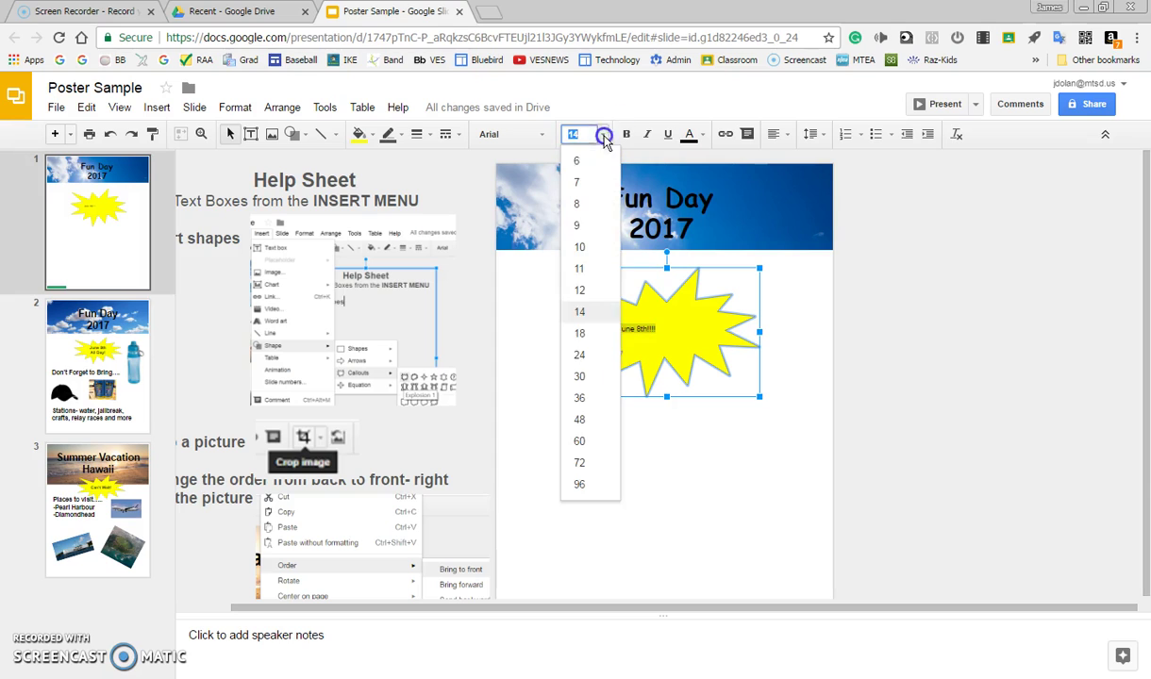
pyautogui.click(581, 355)
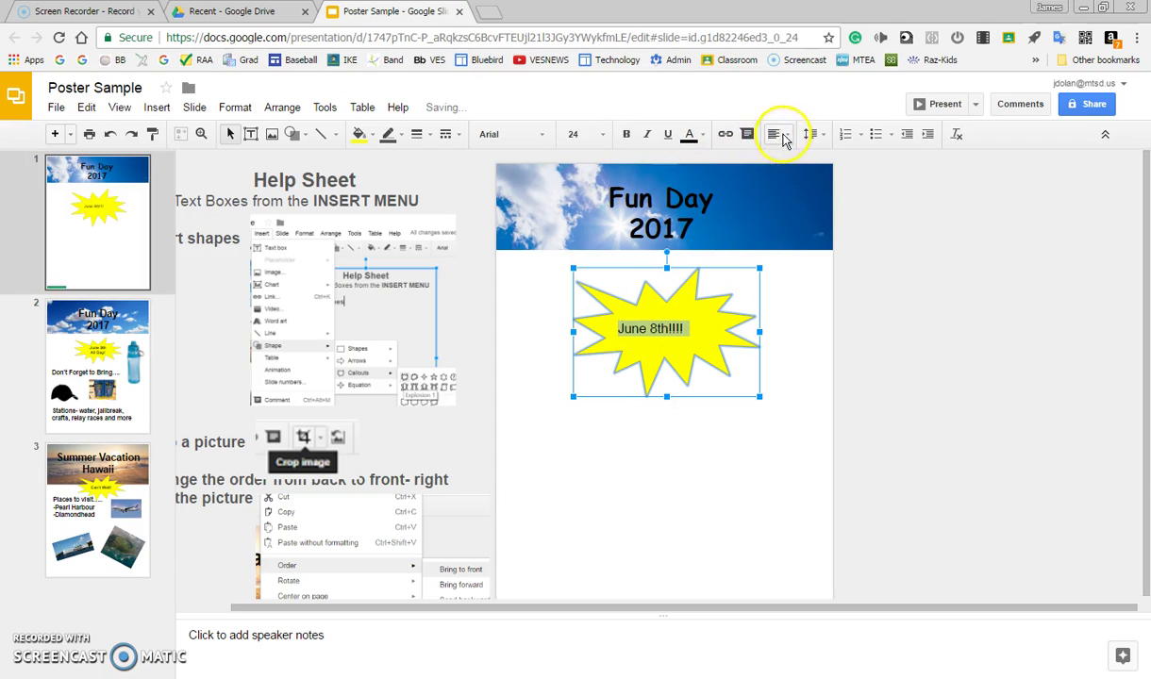
pyautogui.click(778, 134)
pyautogui.click(797, 162)
pyautogui.click(673, 296)
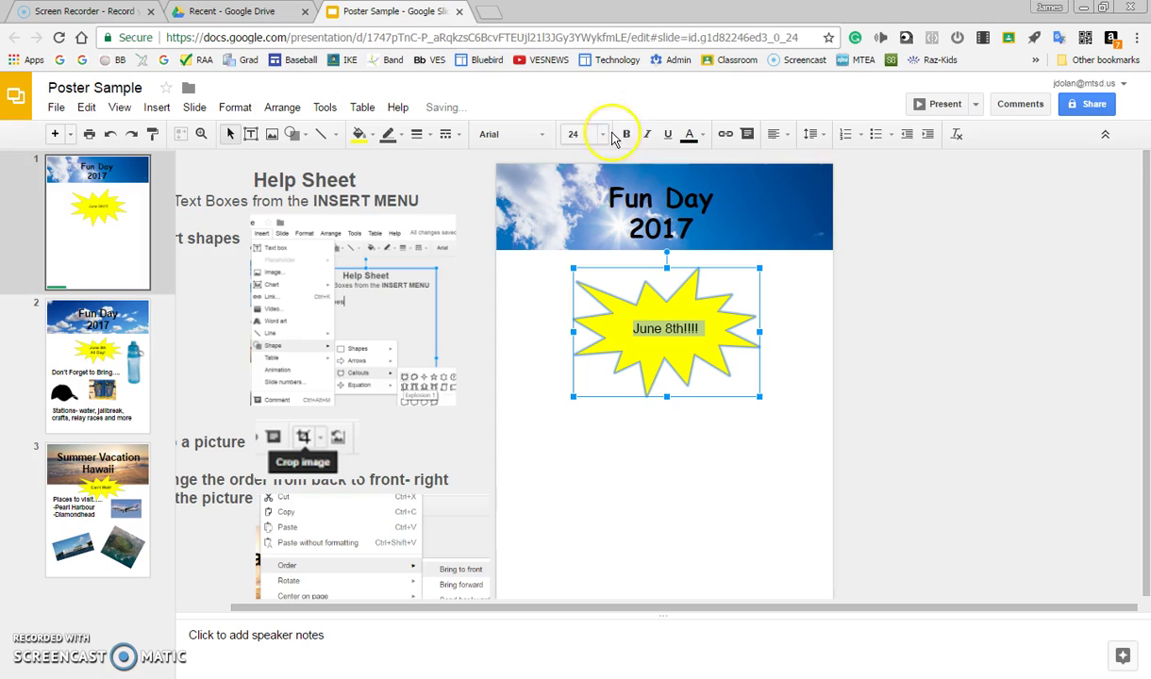
pyautogui.click(626, 134)
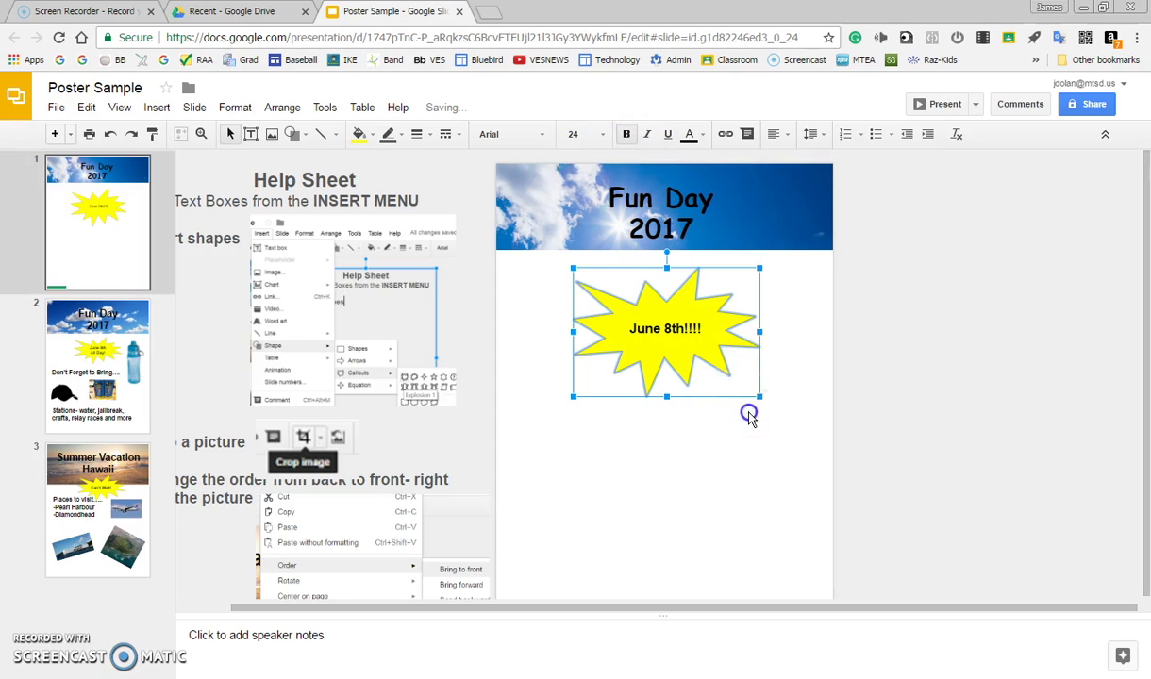
# - Nudge the starburst up slightly and view the slide 2 example
pyautogui.click(749, 416)
pyautogui.moveTo(709, 356); pyautogui.dragTo(686, 353)
pyautogui.click(567, 449)
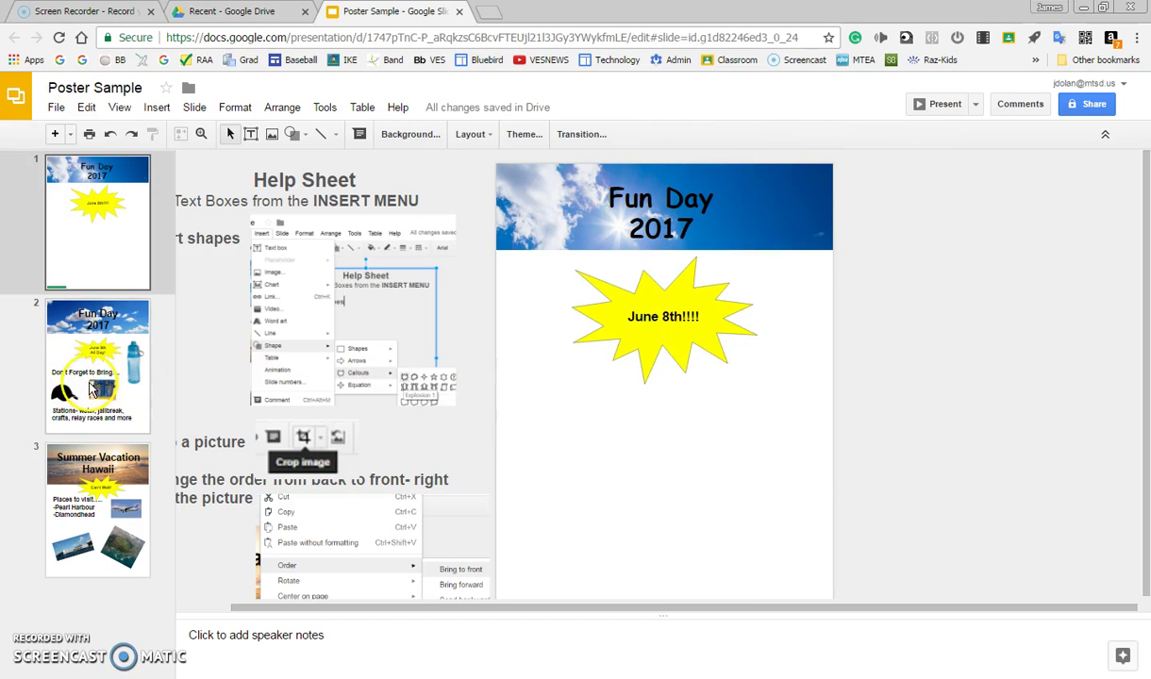
pyautogui.click(114, 376)
# - Inspect the Don't Forget to Bring and Stations text boxes on the slide 2 example, then return to slide 1
pyautogui.click(642, 396)
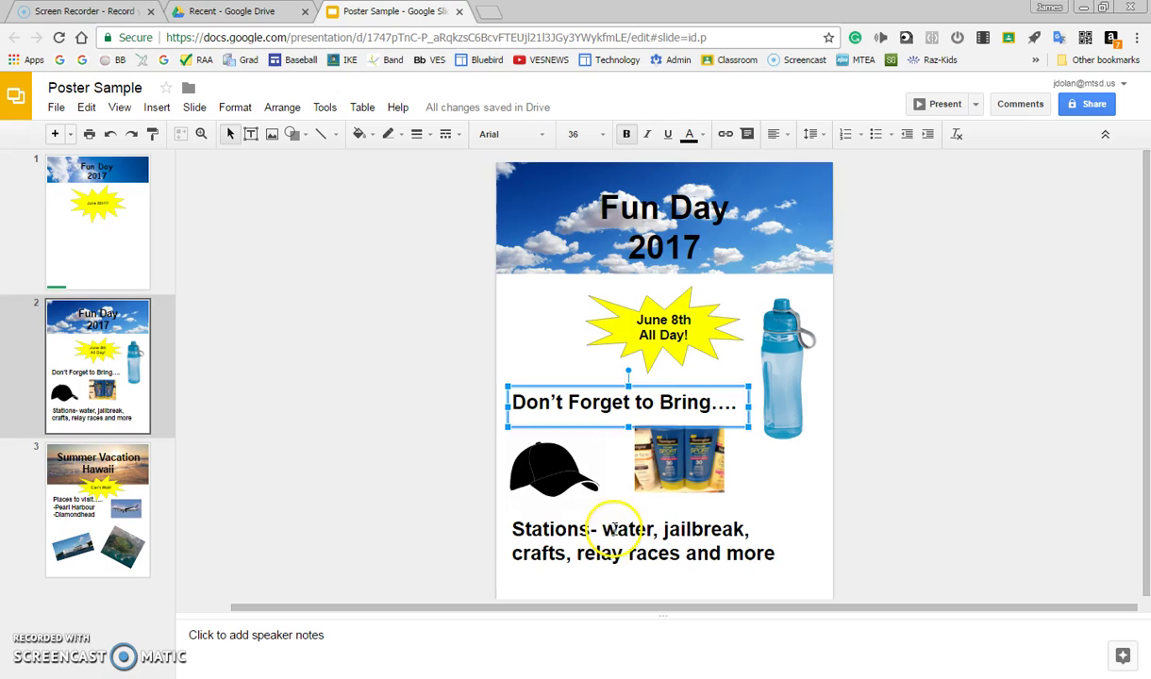
pyautogui.click(594, 528)
pyautogui.click(604, 399)
pyautogui.click(598, 530)
pyautogui.click(563, 404)
pyautogui.click(115, 193)
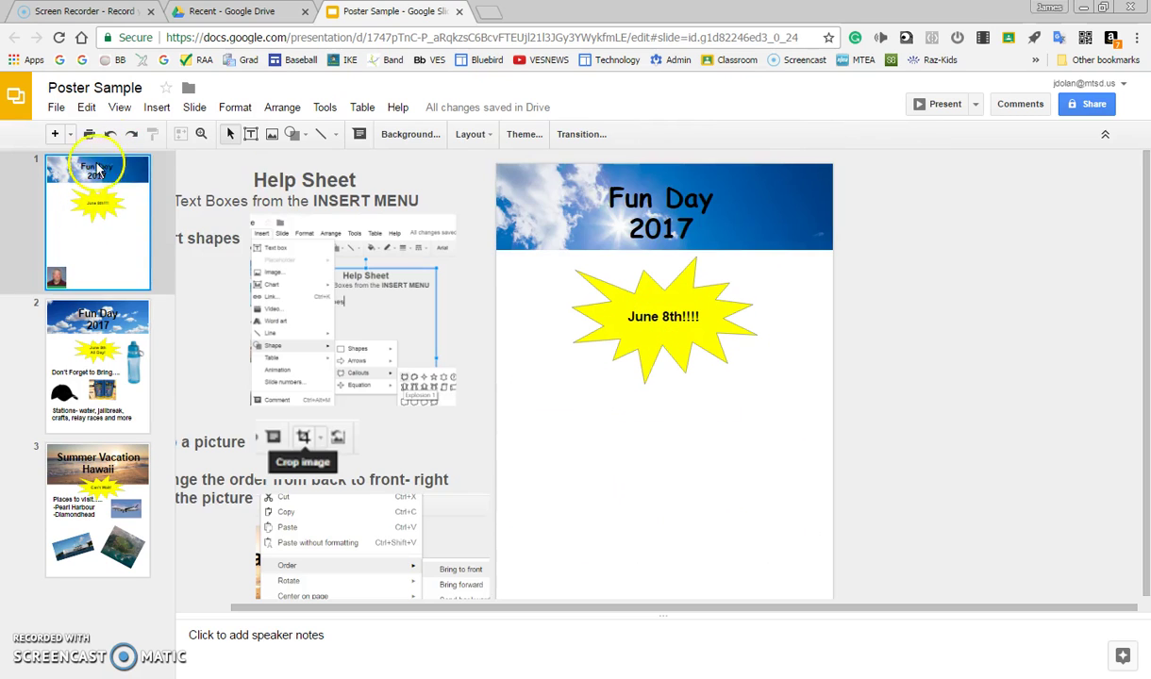
# - Draw a wide text box below the starburst containing 'Don't Forget.....'
pyautogui.click(156, 108)
pyautogui.click(173, 138)
pyautogui.moveTo(532, 427); pyautogui.dragTo(782, 430)
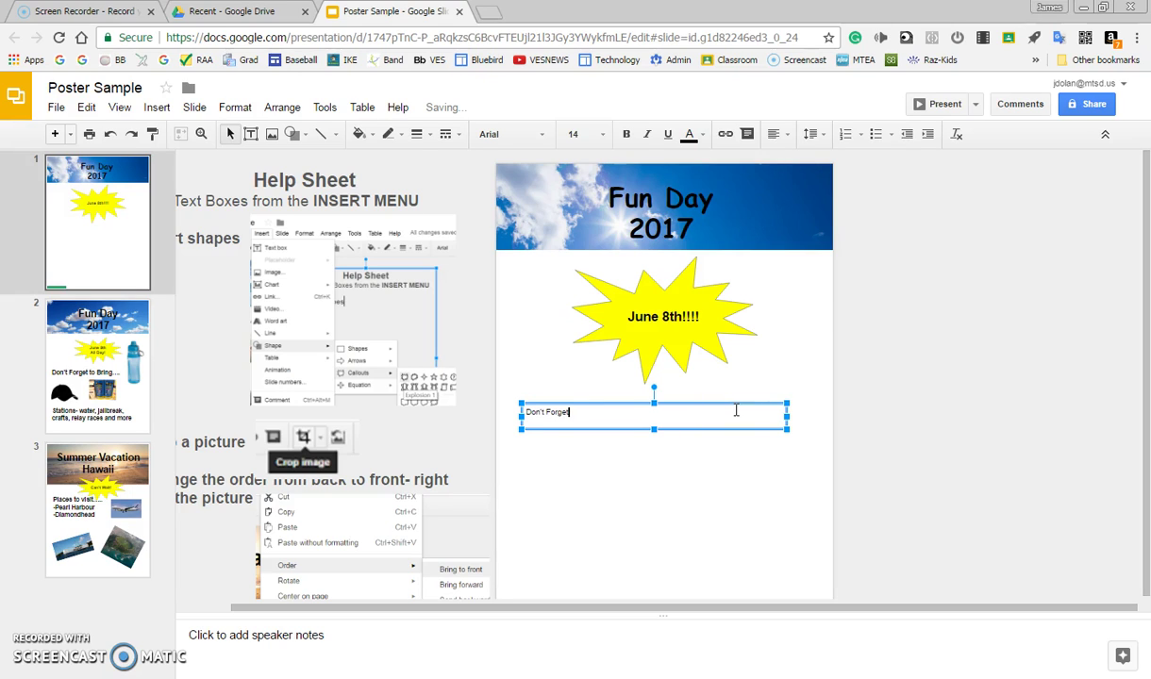
pyautogui.click(704, 404)
pyautogui.moveTo(673, 422); pyautogui.dragTo(488, 418)
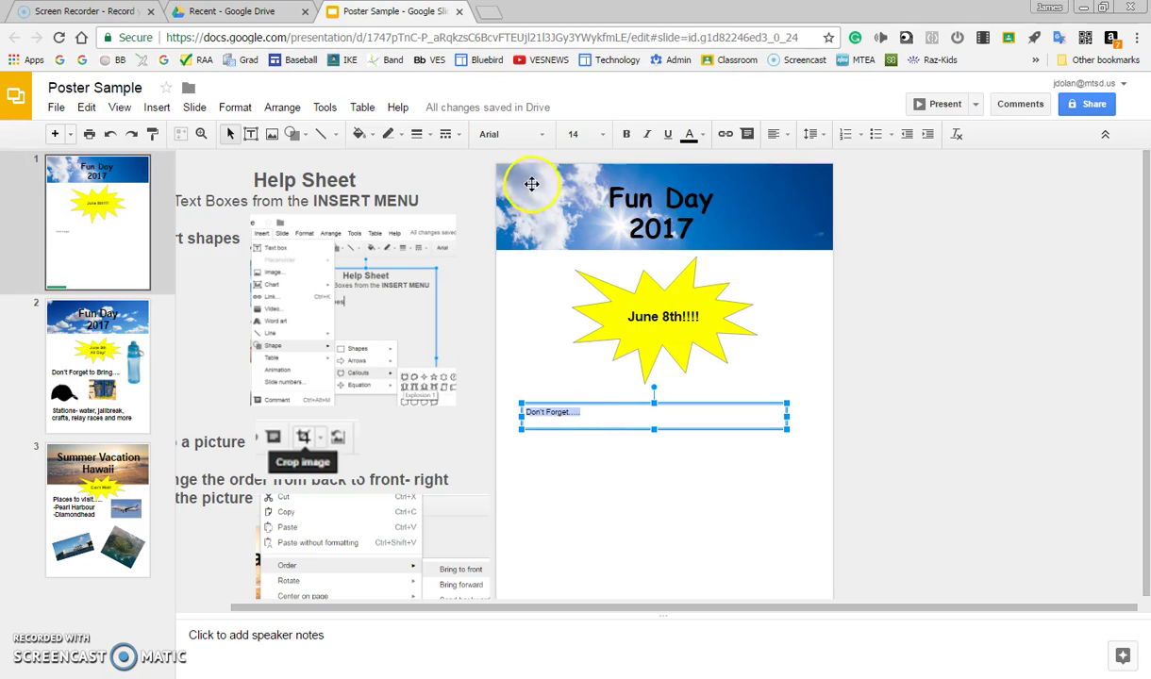
# - Set the Don't Forget..... text to 36 pt, bold, in Gloria Hallelujah font
pyautogui.click(596, 140)
pyautogui.click(577, 401)
pyautogui.click(626, 134)
pyautogui.click(524, 134)
pyautogui.scroll(-1, 573, 510)
pyautogui.scroll(1, 533, 349)
pyautogui.click(538, 236)
pyautogui.click(737, 403)
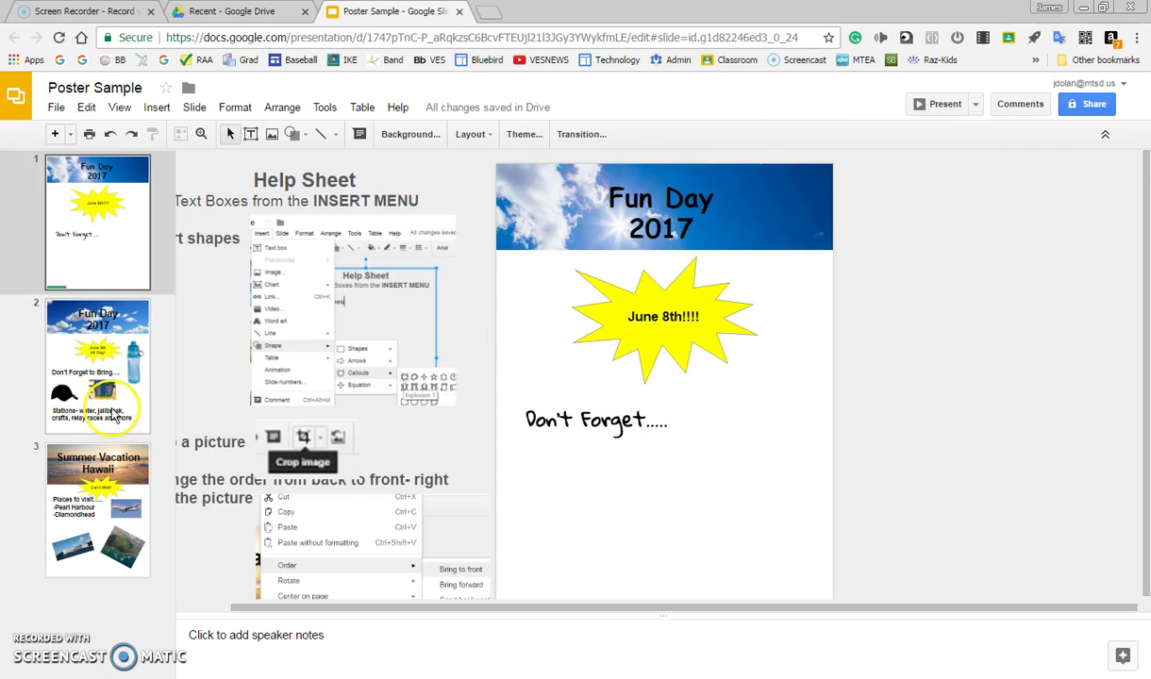
pyautogui.click(145, 405)
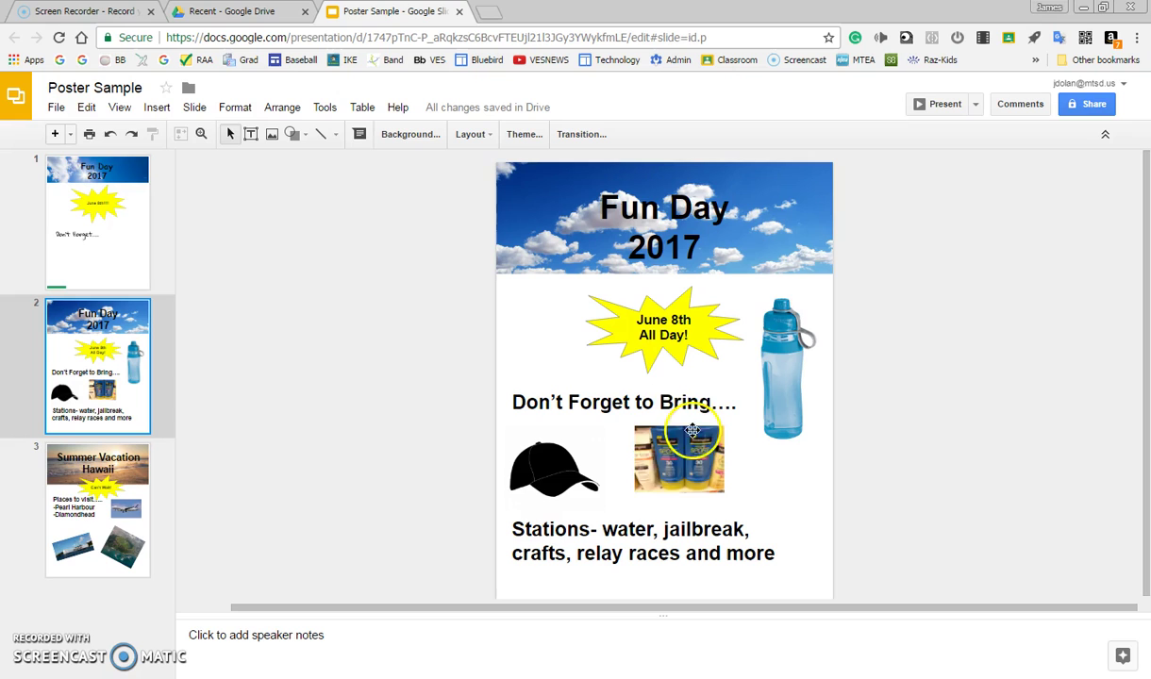
pyautogui.click(73, 270)
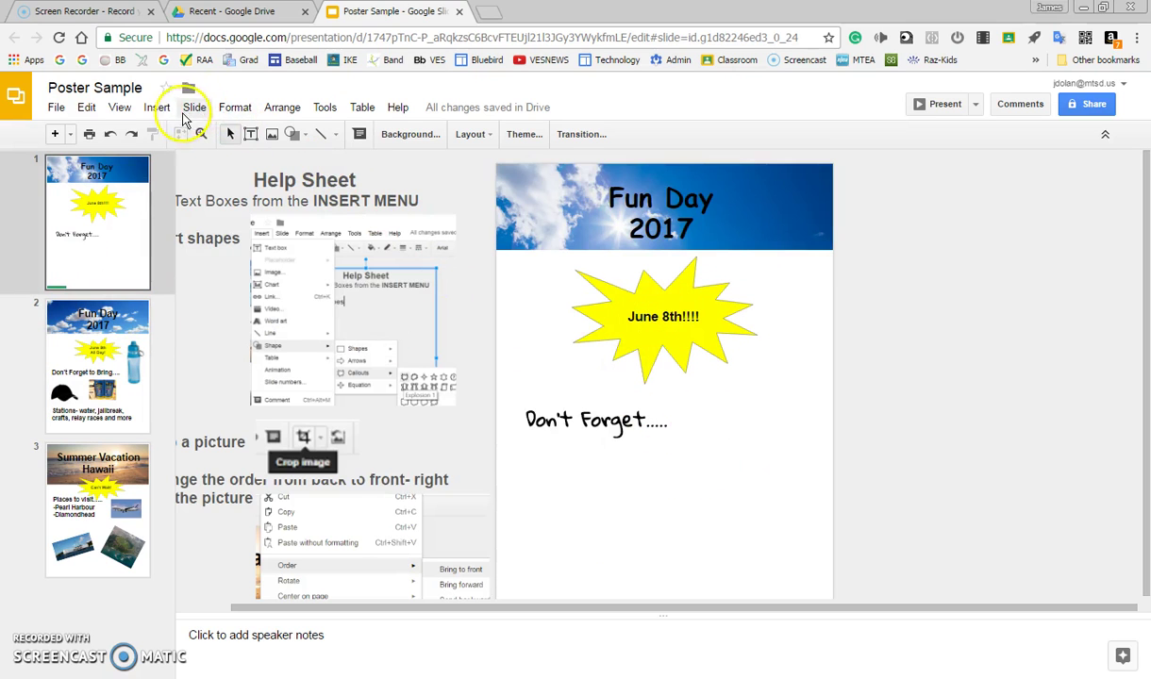
# - Insert the black and red cap image found by searching 'baseball hat'
pyautogui.click(159, 107)
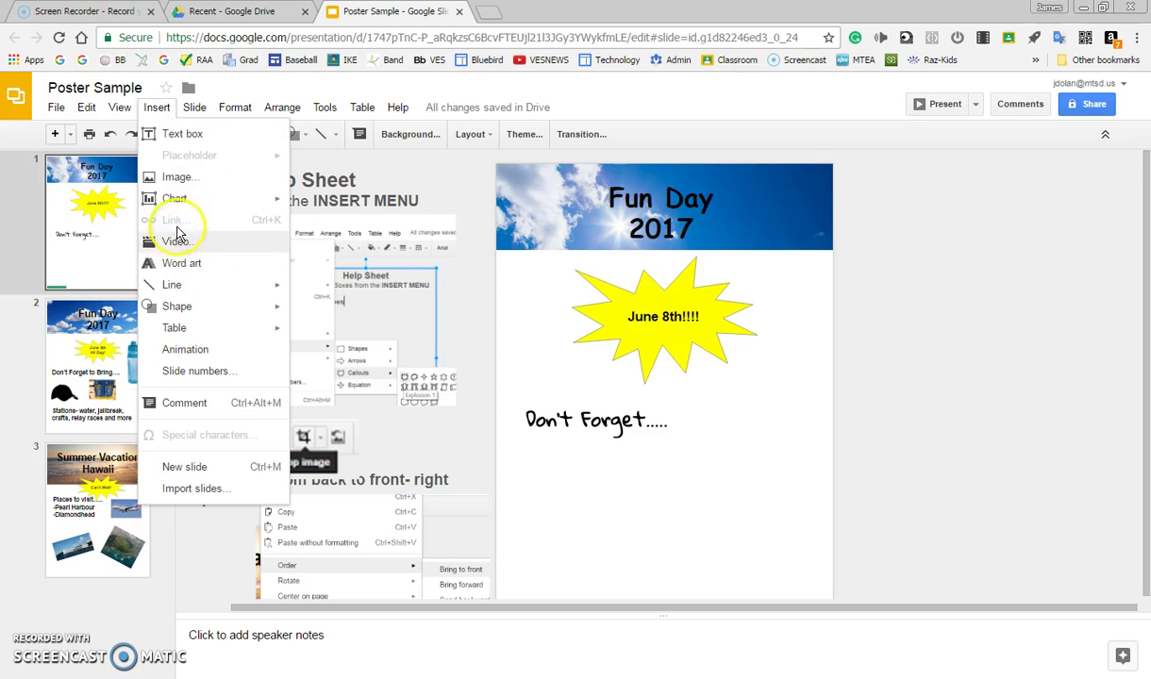
pyautogui.click(174, 177)
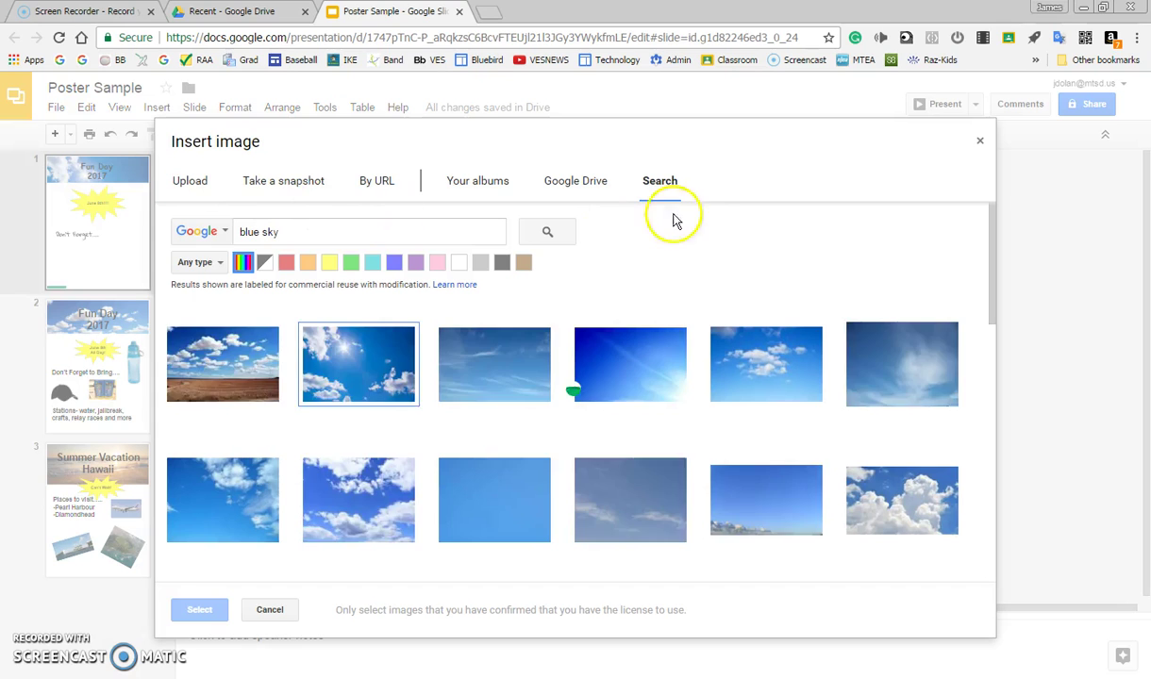
pyautogui.click(317, 235)
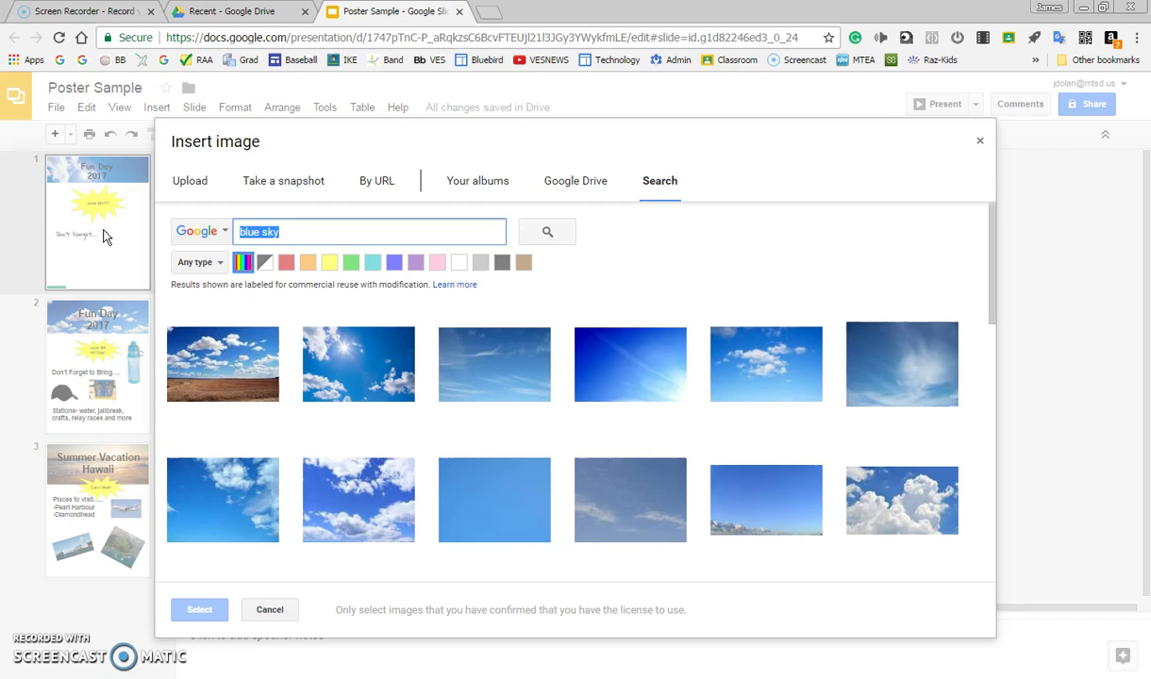
pyautogui.write('baseball')
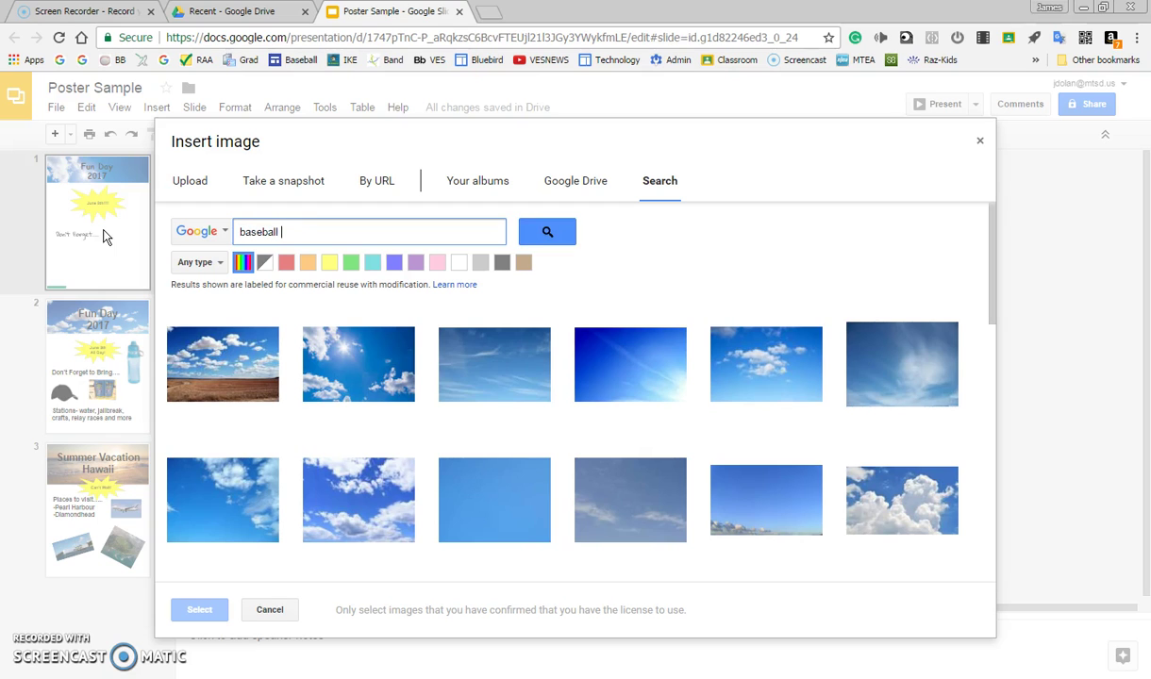
pyautogui.write(' hat')
pyautogui.press('Return')
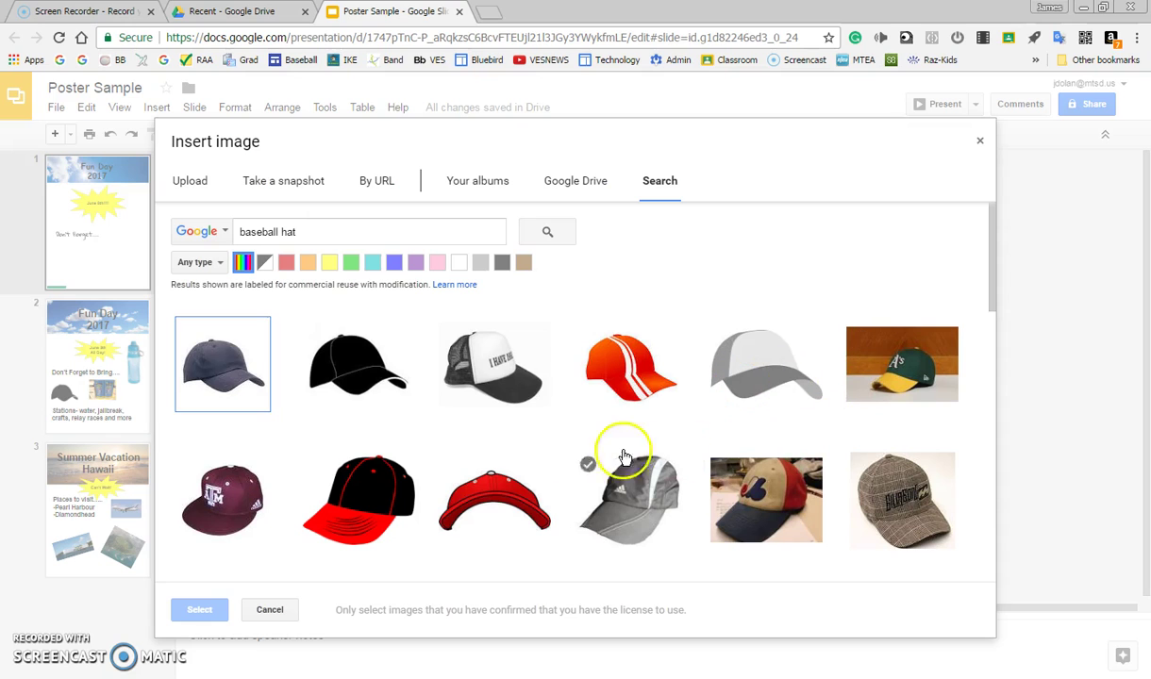
pyautogui.click(381, 505)
pyautogui.click(194, 615)
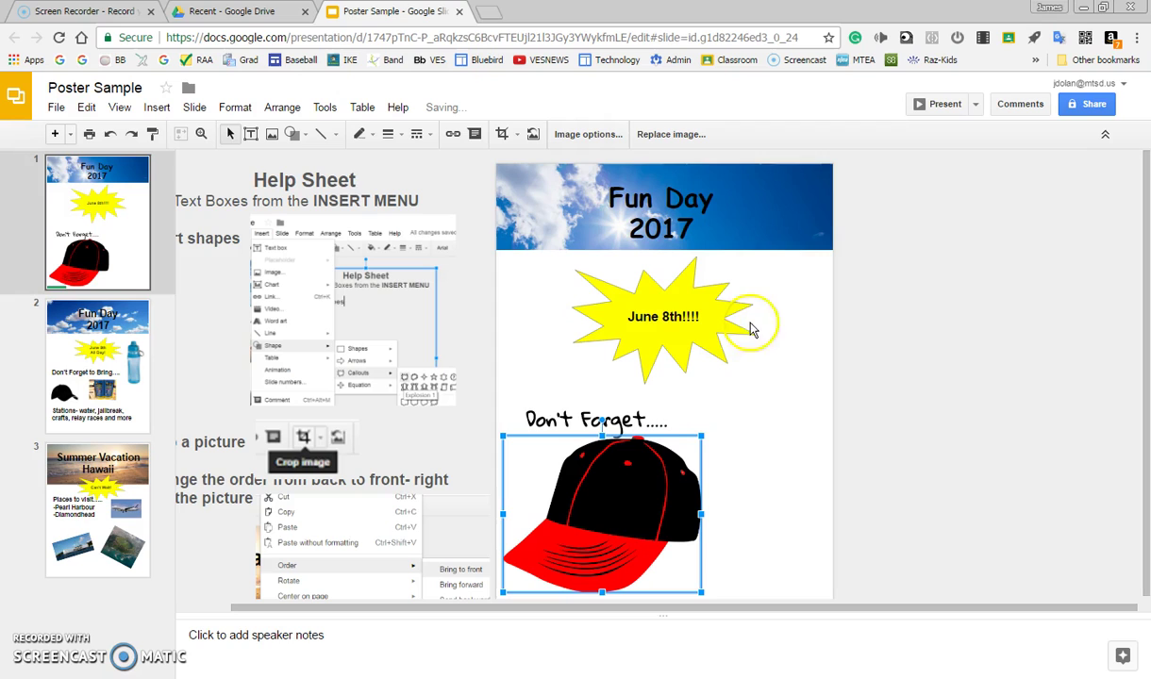
# - Shrink the cap picture and position it beside the Don't Forget..... text
pyautogui.moveTo(696, 441); pyautogui.dragTo(593, 521)
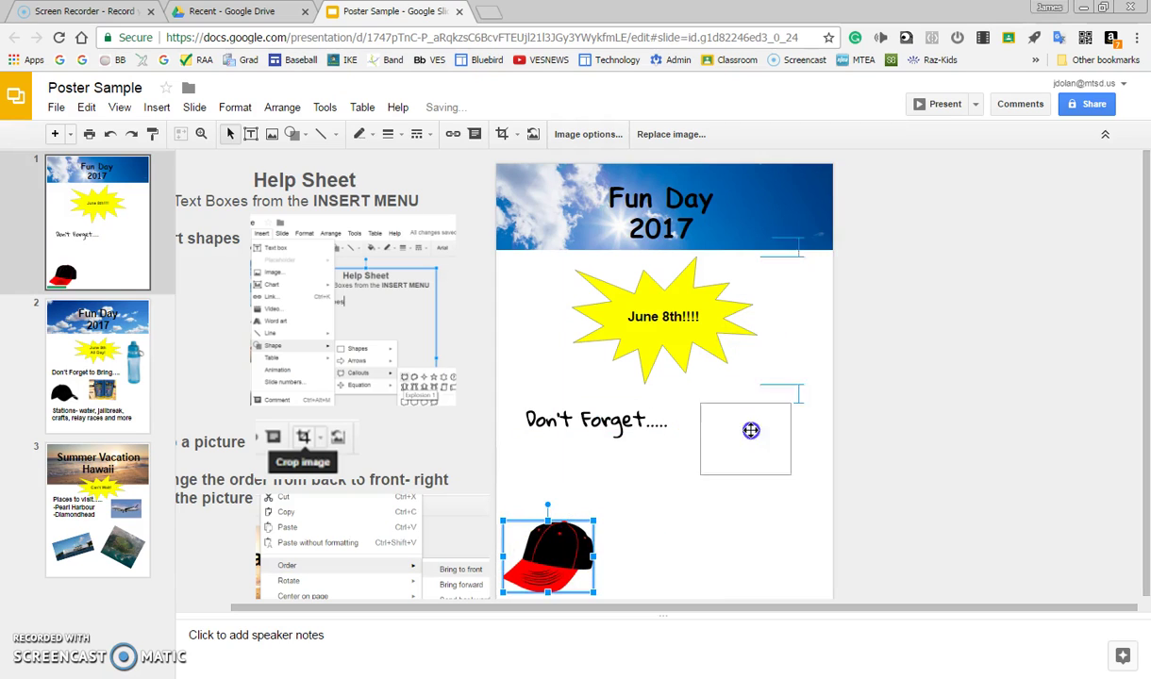
pyautogui.moveTo(772, 420)
pyautogui.mouseDown()
pyautogui.moveTo(783, 406)
pyautogui.moveTo(752, 420)
pyautogui.mouseUp()
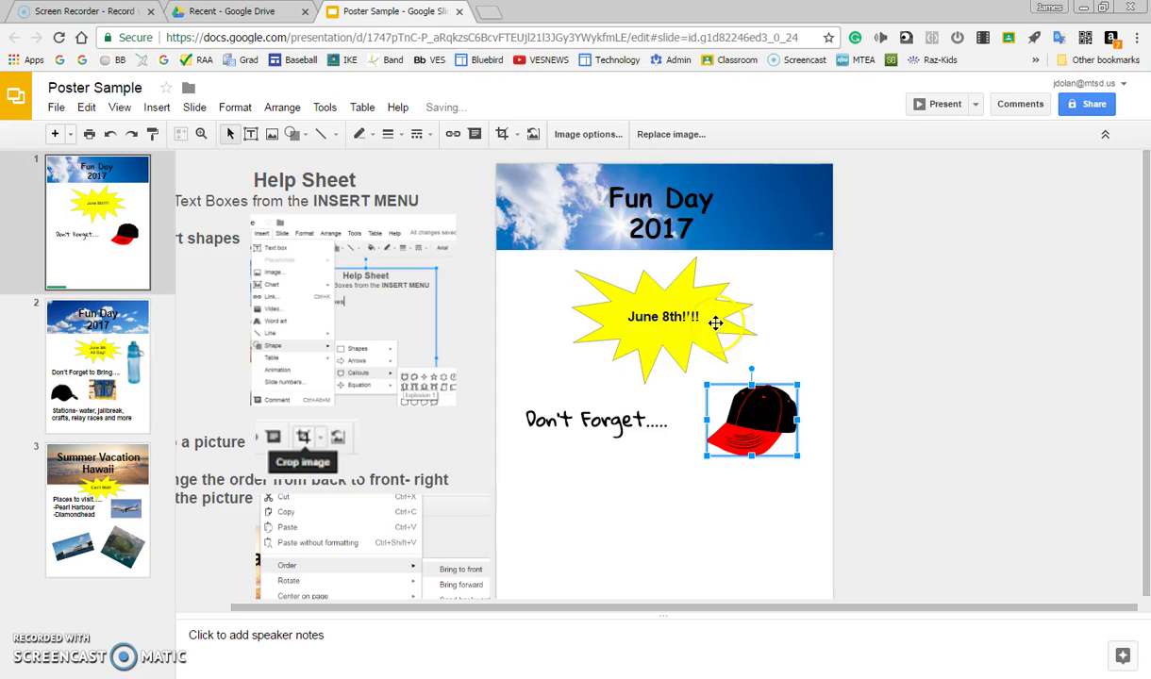
pyautogui.click(716, 323)
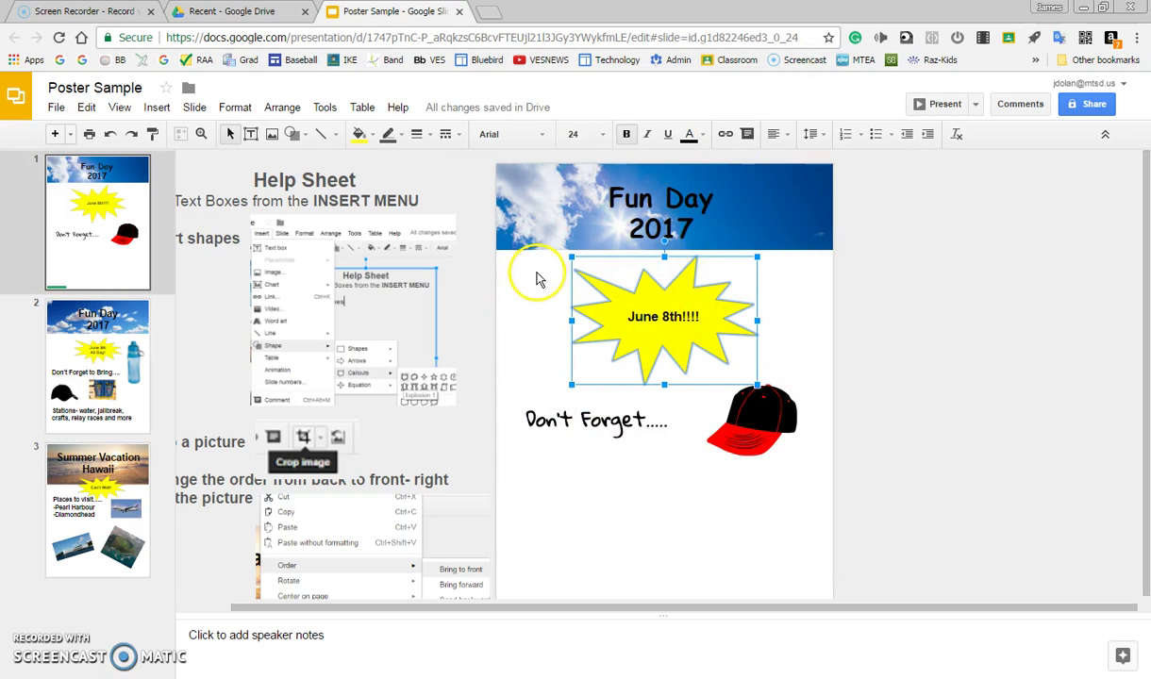
pyautogui.moveTo(761, 415)
pyautogui.mouseDown()
pyautogui.moveTo(569, 489)
pyautogui.moveTo(764, 362)
pyautogui.moveTo(760, 419)
pyautogui.mouseUp()
pyautogui.click(699, 316)
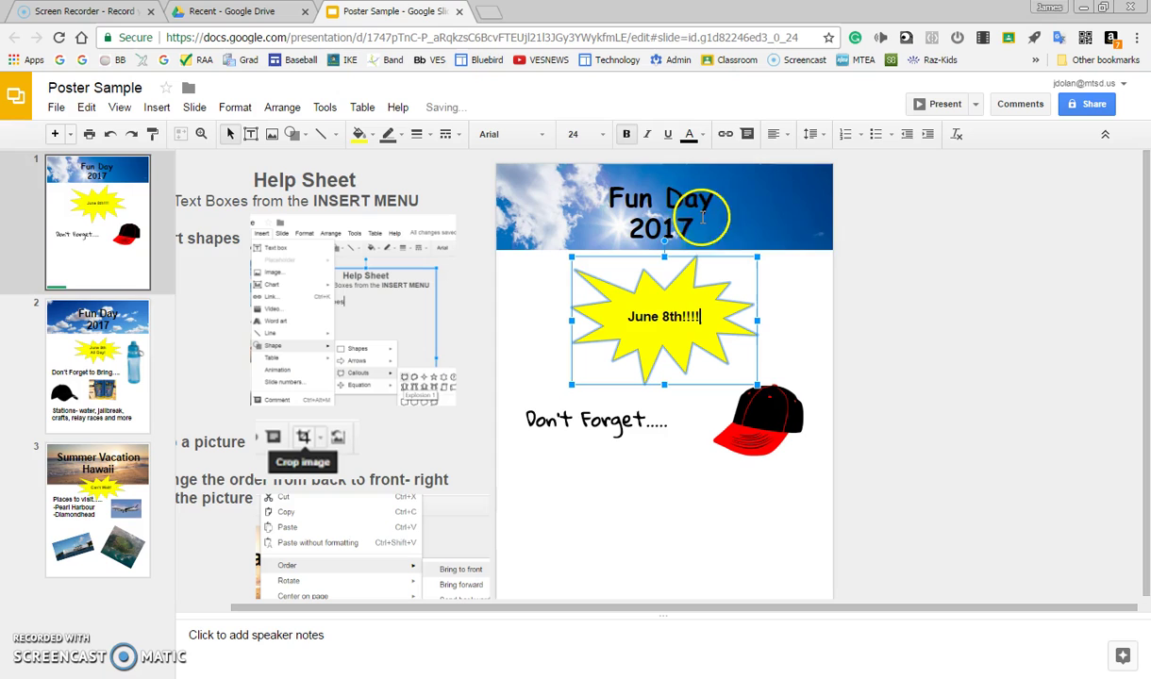
pyautogui.click(940, 338)
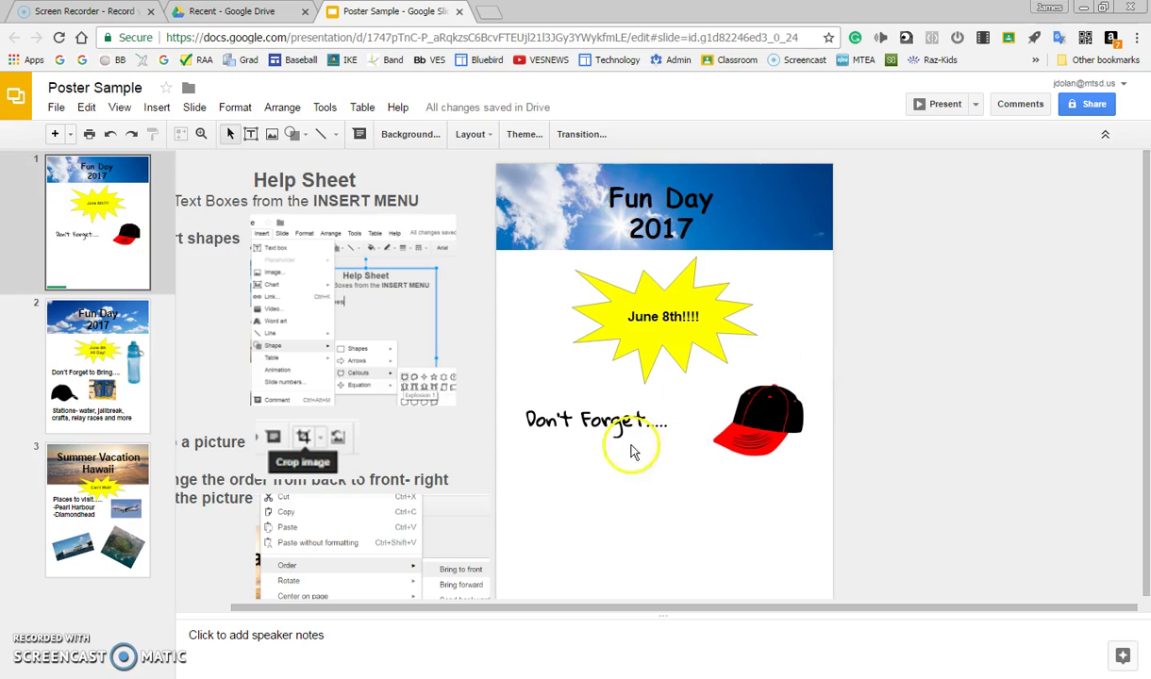
pyautogui.moveTo(746, 420); pyautogui.dragTo(740, 442)
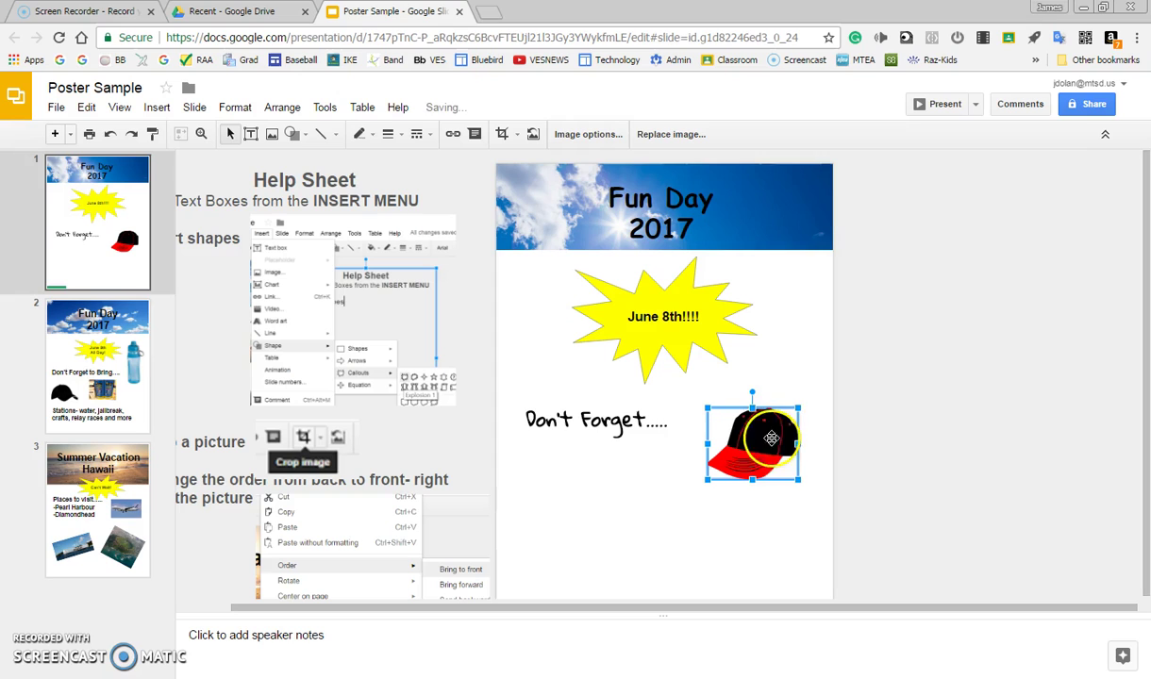
pyautogui.click(613, 493)
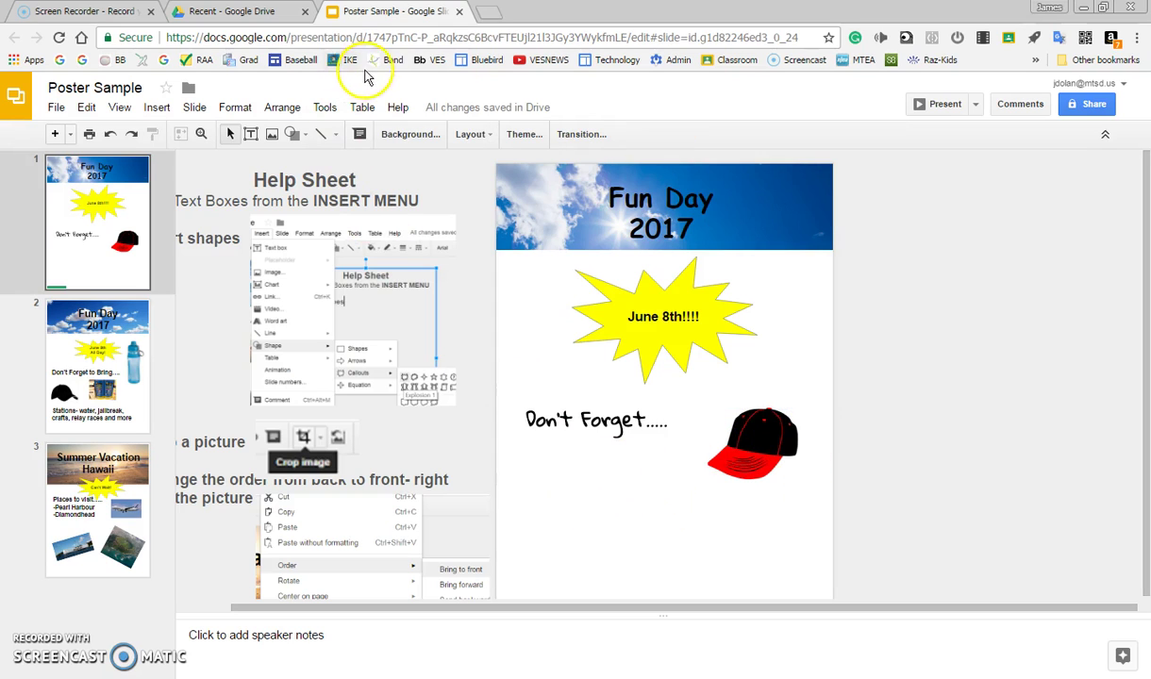
# - Insert the blue-capped bottles photo found by searching 'water bottle'
pyautogui.click(157, 109)
pyautogui.click(164, 179)
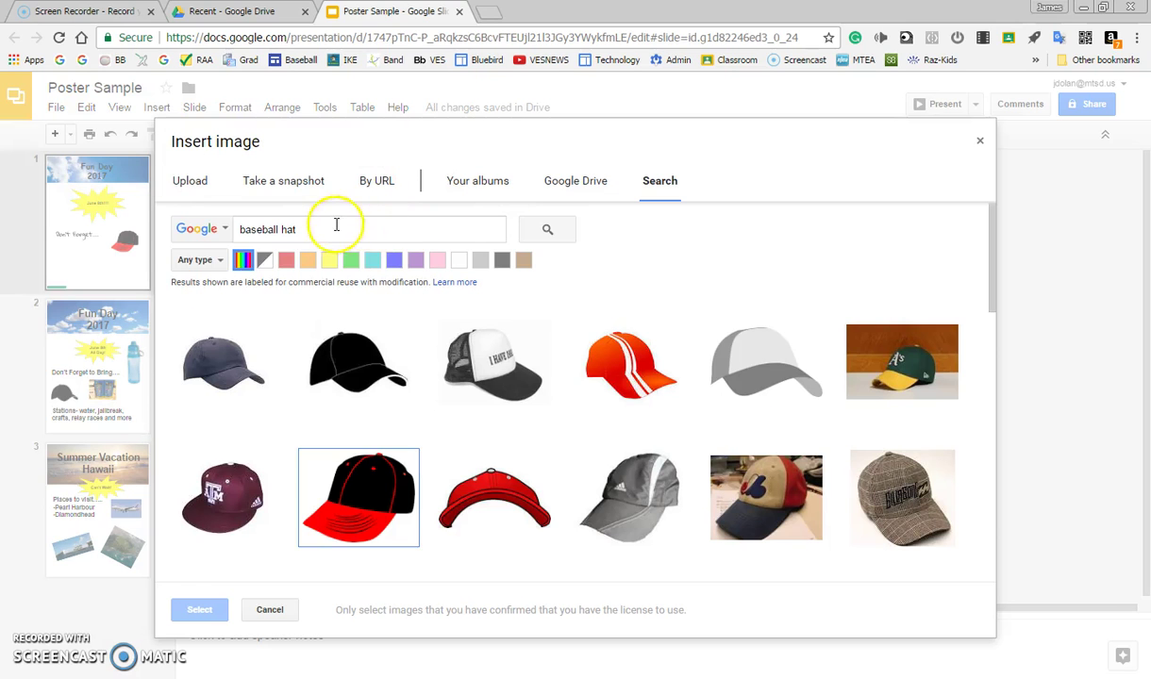
pyautogui.write('wa')
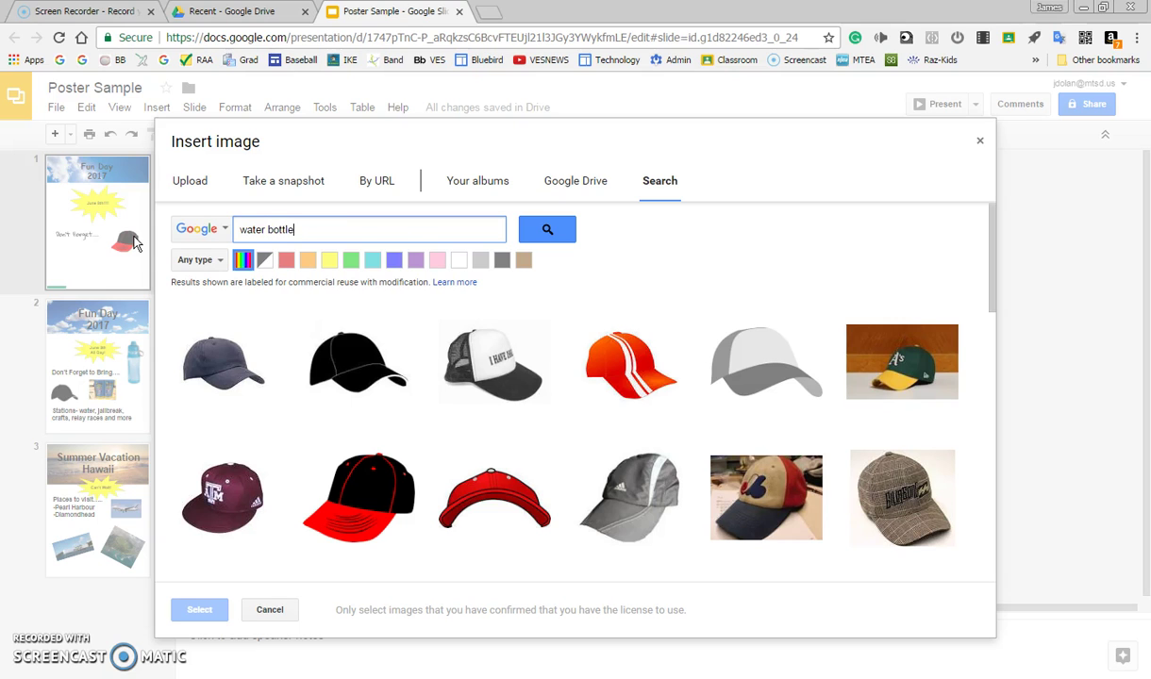
pyautogui.write('ter bottle')
pyautogui.press('Return')
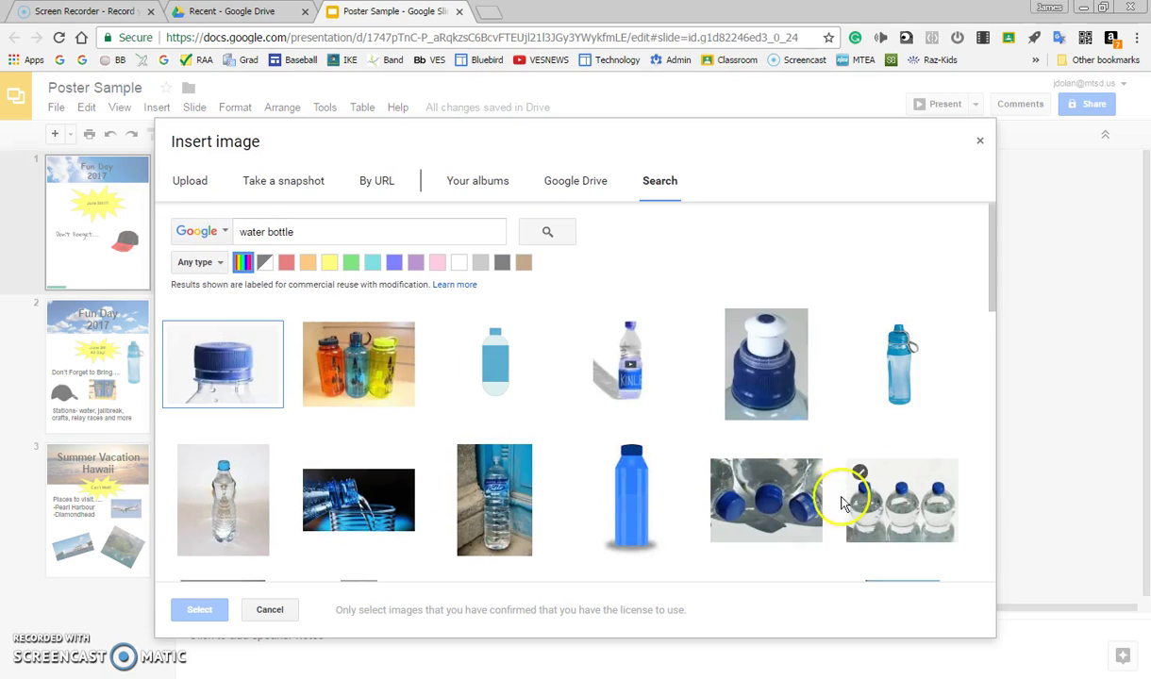
pyautogui.click(767, 501)
pyautogui.click(215, 610)
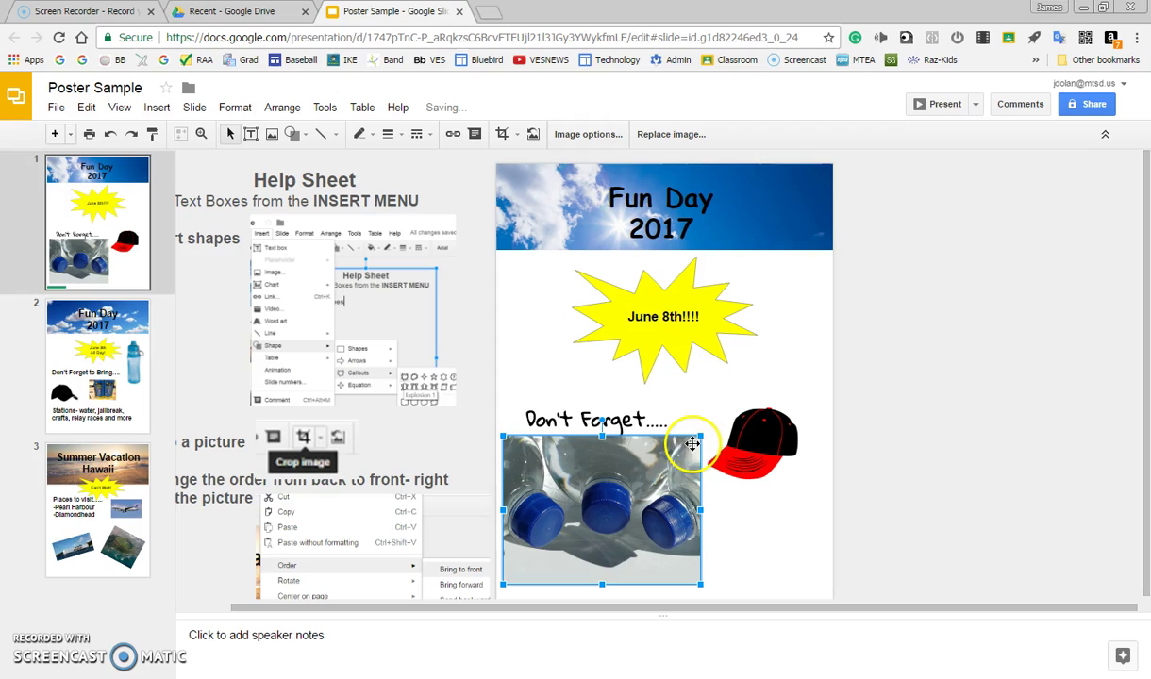
# - Resize the bottle photo and place it below the Don't Forget..... text, left of the cap
pyautogui.moveTo(641, 505); pyautogui.dragTo(618, 529)
pyautogui.hotkey('ctrl', 'z')
pyautogui.moveTo(613, 427)
pyautogui.mouseDown()
pyautogui.moveTo(613, 510)
pyautogui.moveTo(614, 410)
pyautogui.mouseUp()
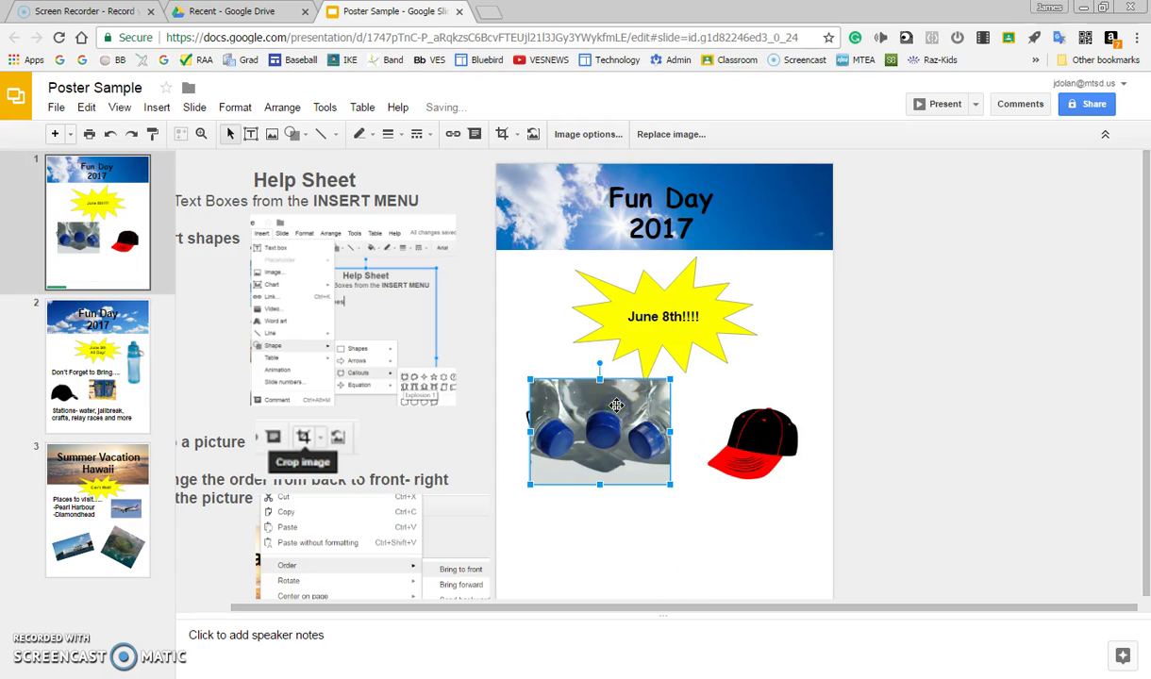
pyautogui.moveTo(605, 474); pyautogui.dragTo(586, 478)
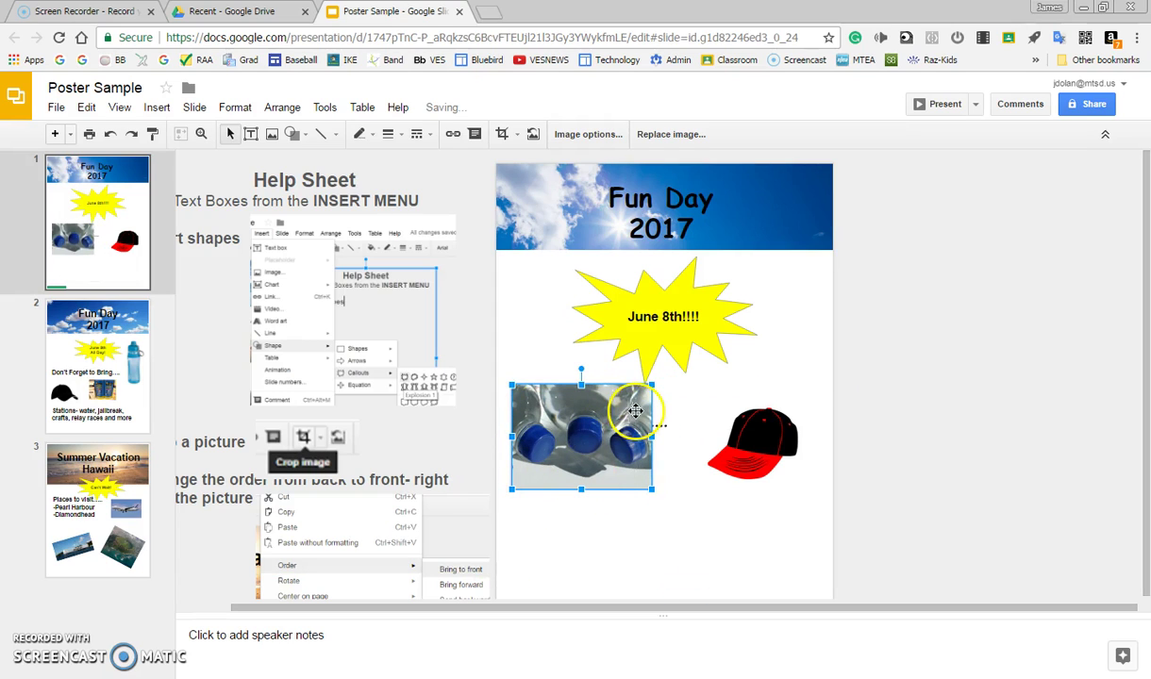
pyautogui.moveTo(624, 408); pyautogui.dragTo(591, 479)
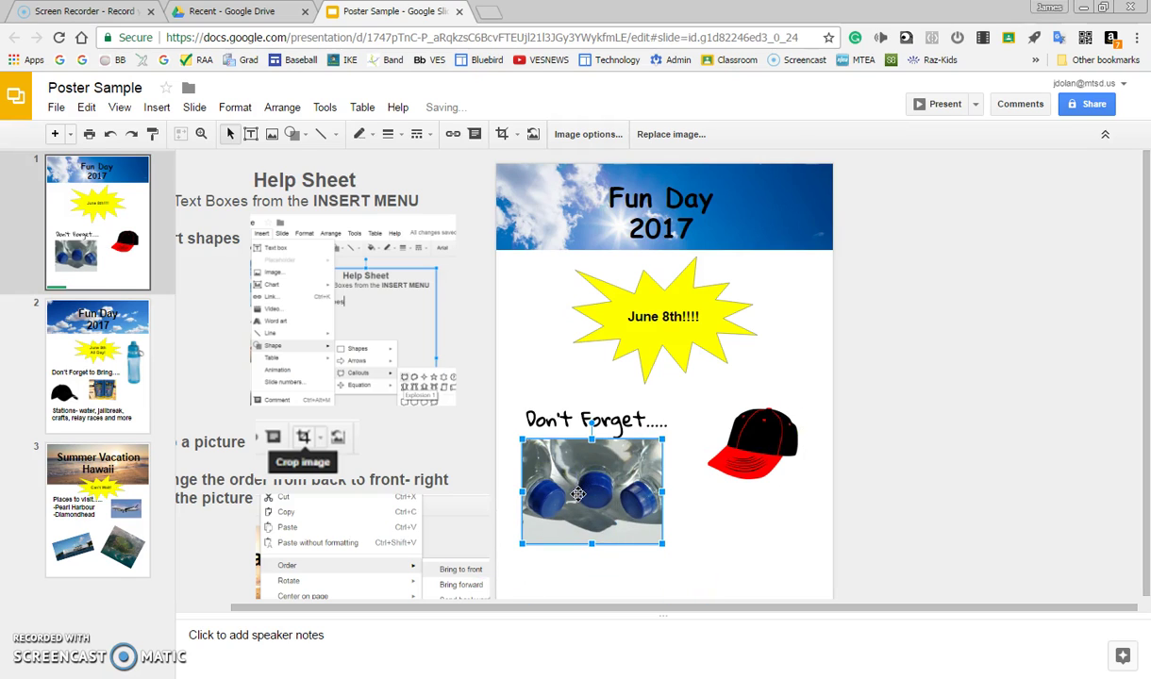
# - Send the bottle photo to the back and move it up under the Don't Forget..... text
pyautogui.rightClick(577, 494)
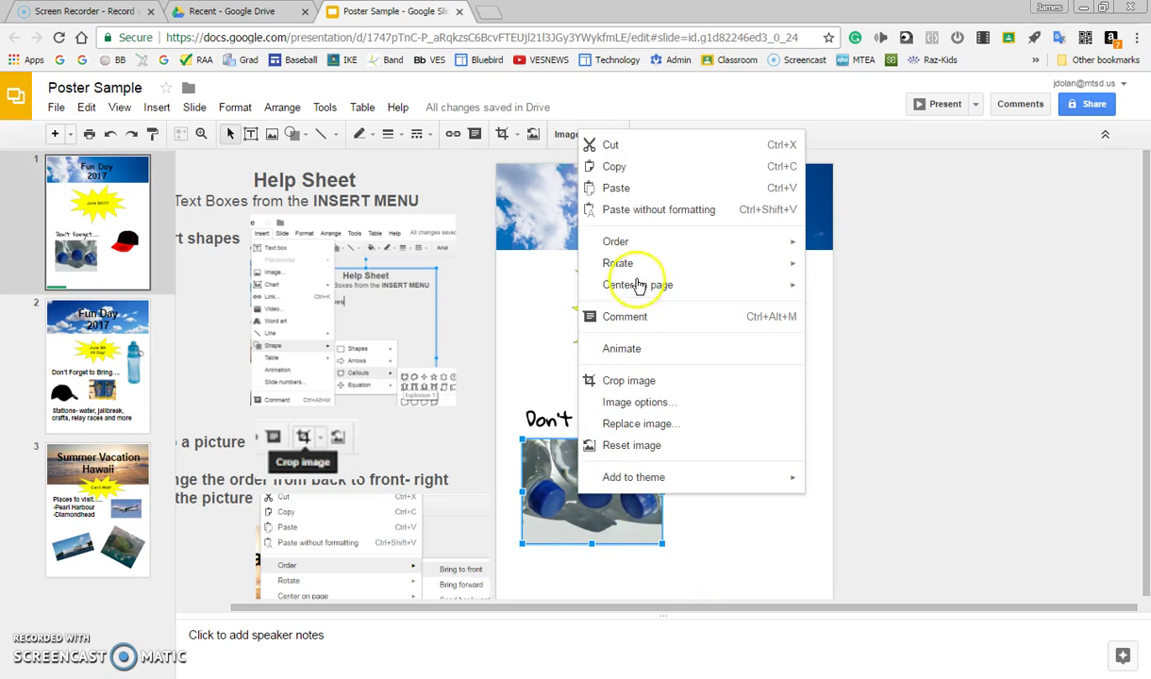
pyautogui.moveTo(655, 248)
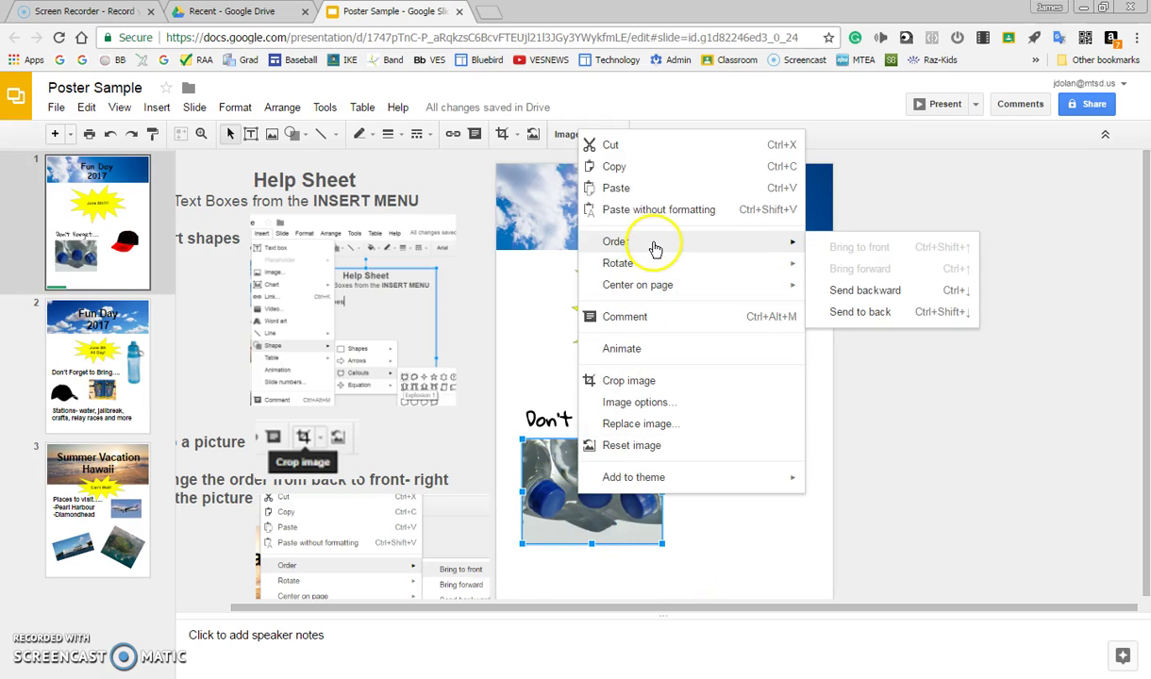
pyautogui.click(862, 313)
pyautogui.moveTo(601, 508); pyautogui.dragTo(609, 458)
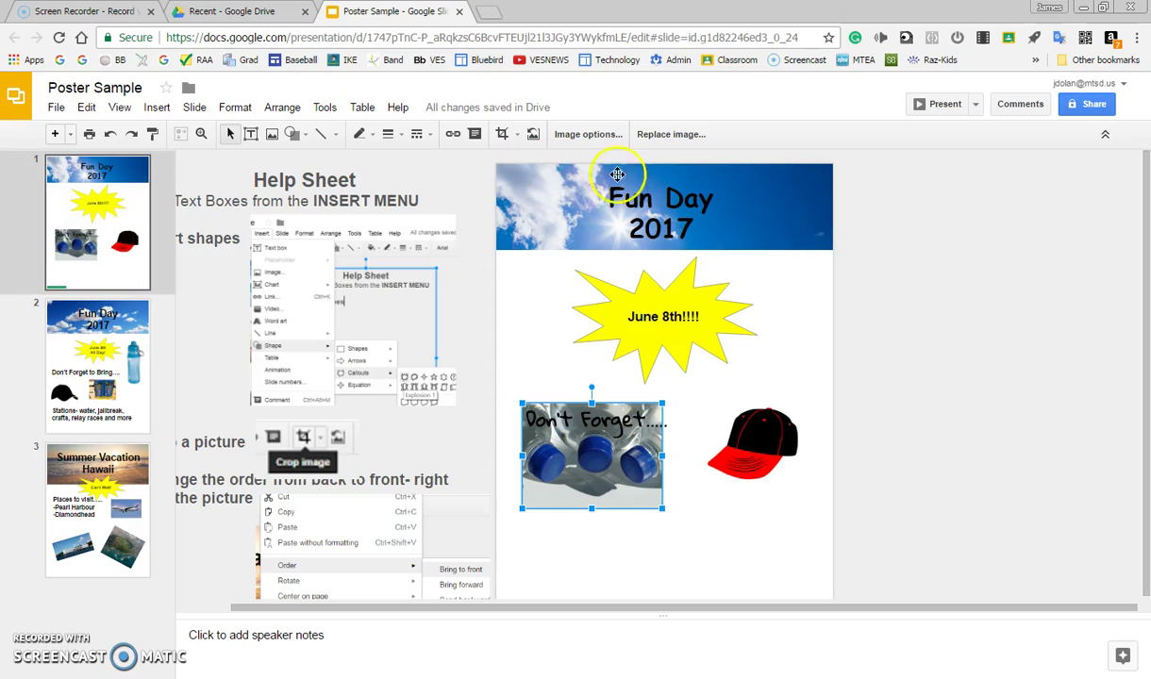
# - Try bringing the header picture to front, undo it, and leave the cap's order unchanged
pyautogui.click(548, 220)
pyautogui.moveTo(779, 216); pyautogui.dragTo(779, 218)
pyautogui.rightClick(784, 218)
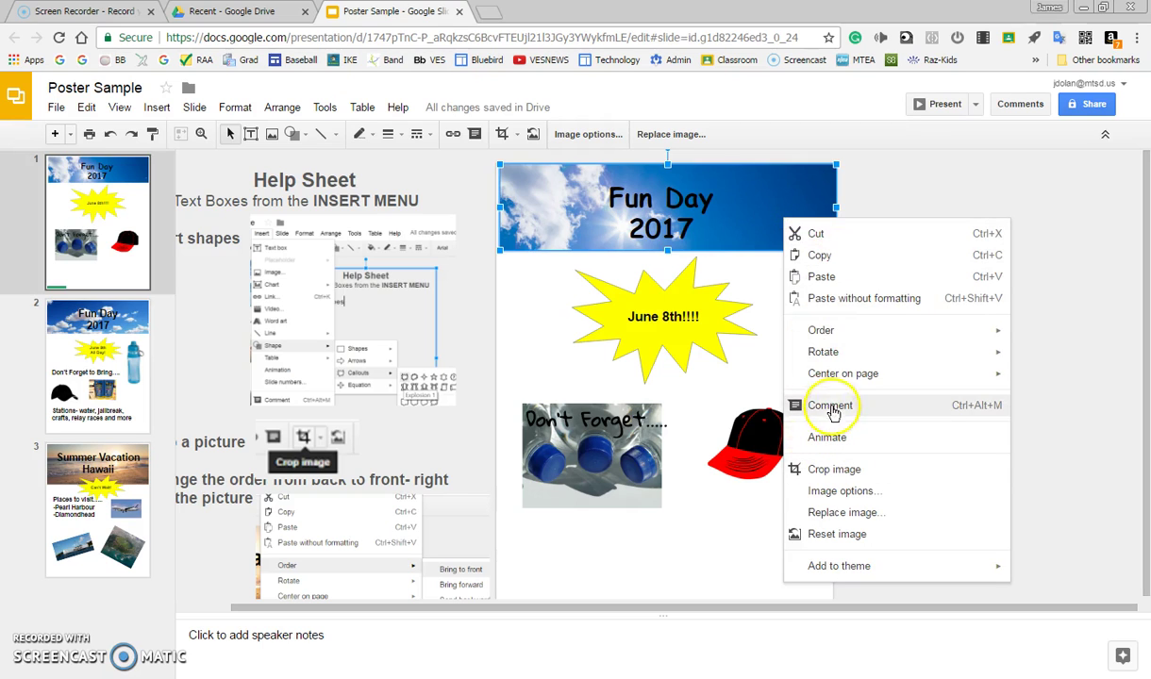
pyautogui.click(836, 332)
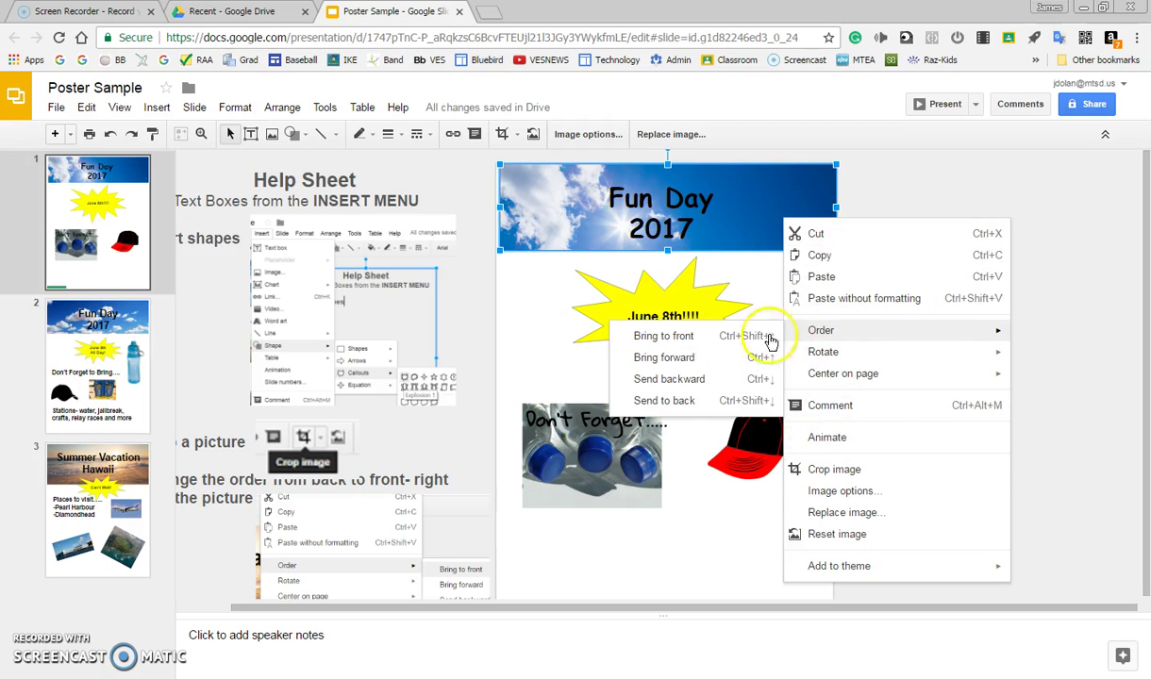
pyautogui.click(664, 337)
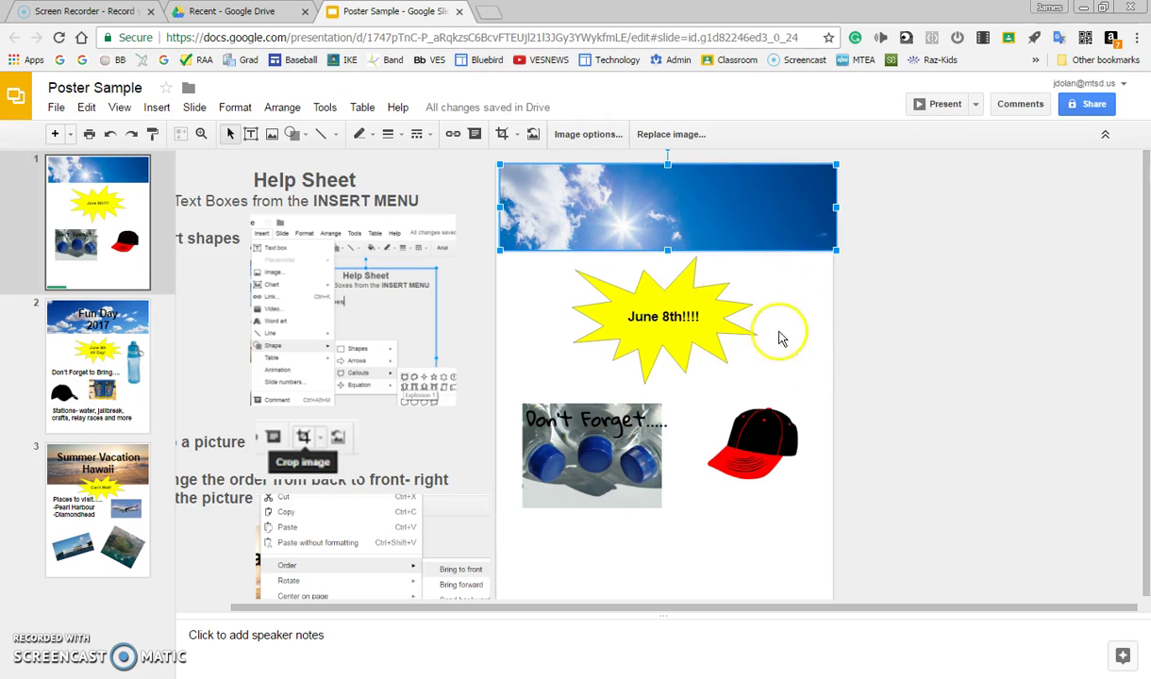
pyautogui.click(109, 134)
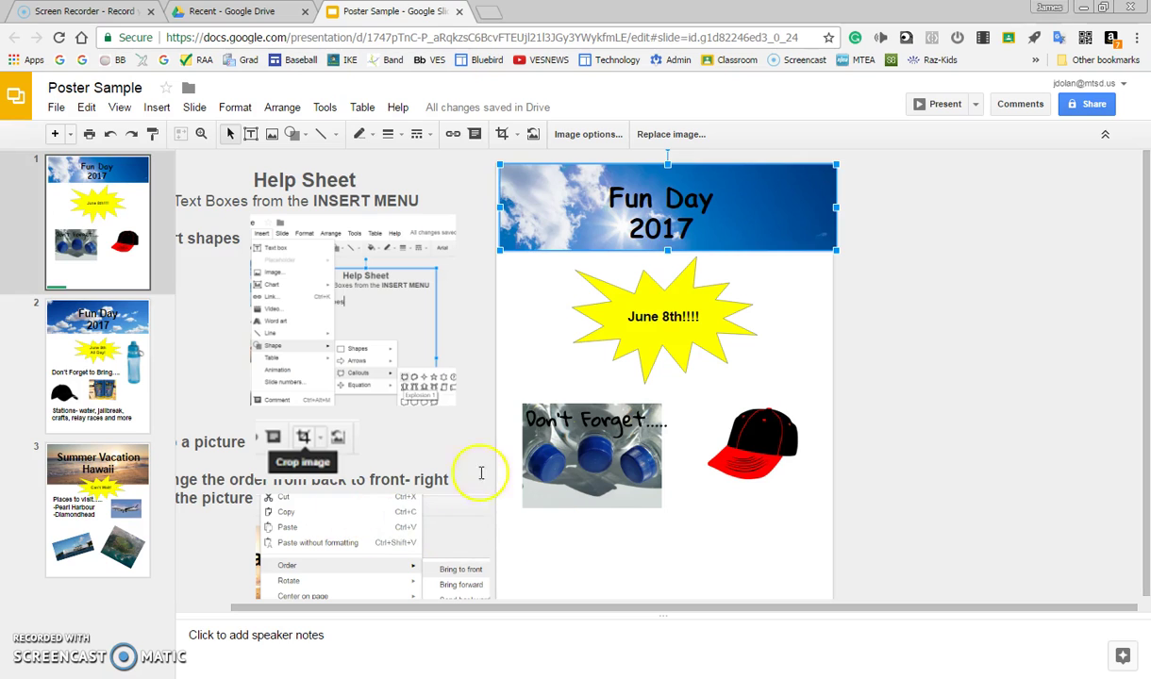
pyautogui.rightClick(745, 436)
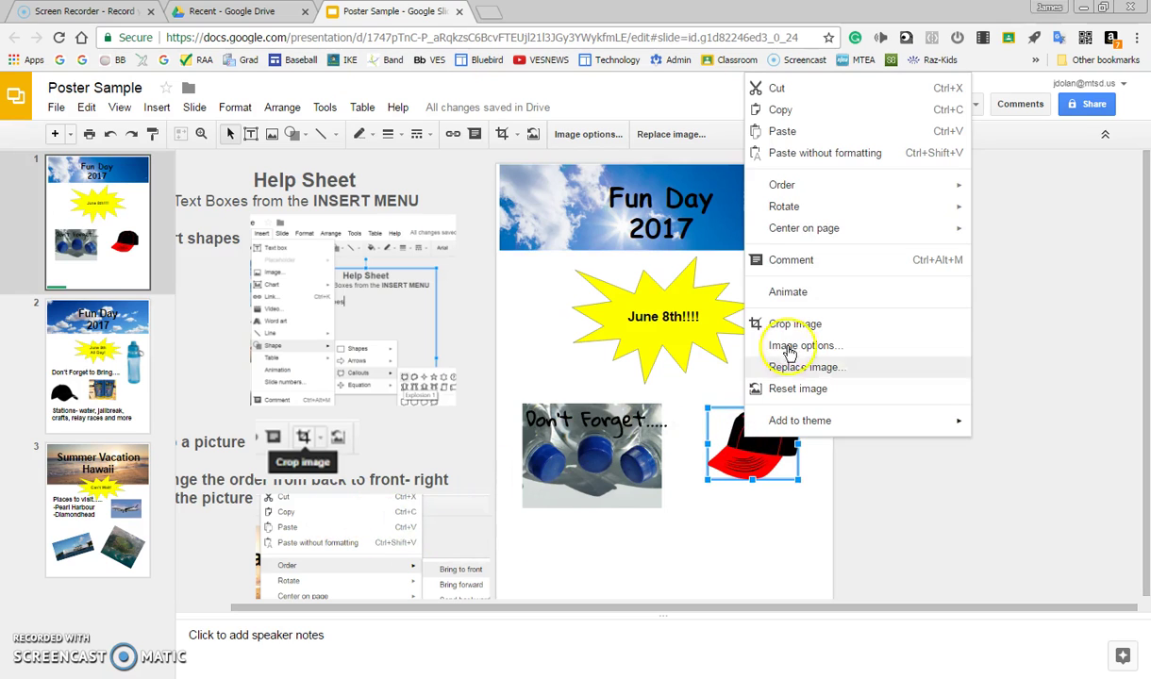
pyautogui.moveTo(807, 187)
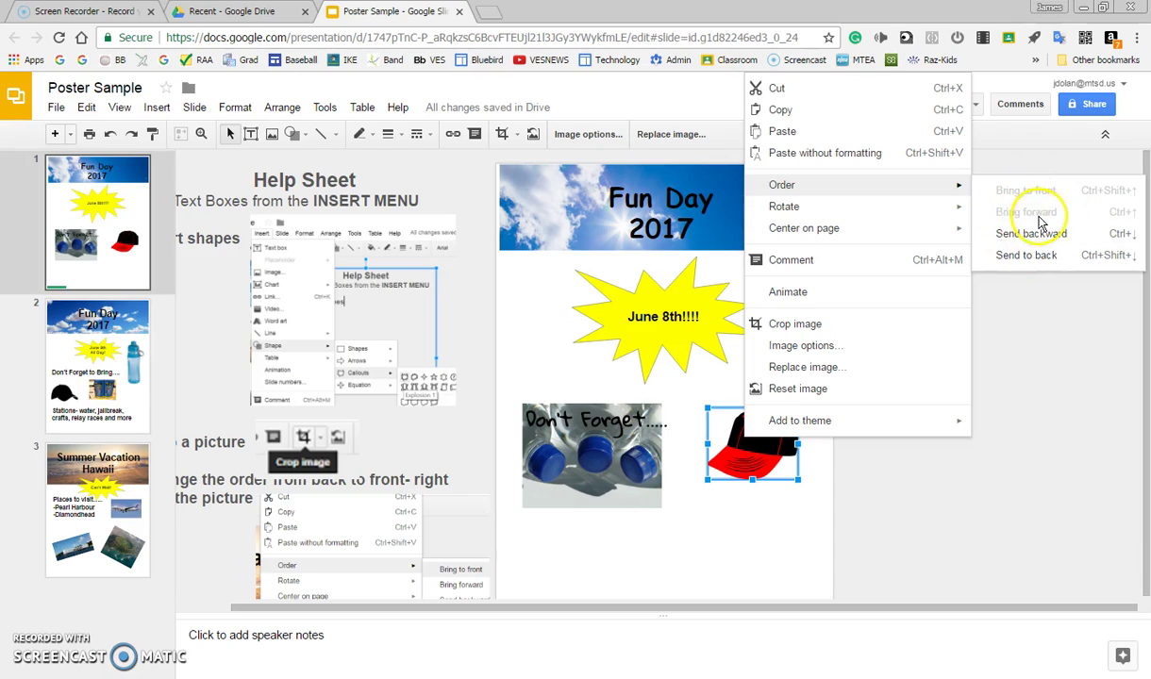
pyautogui.click(714, 557)
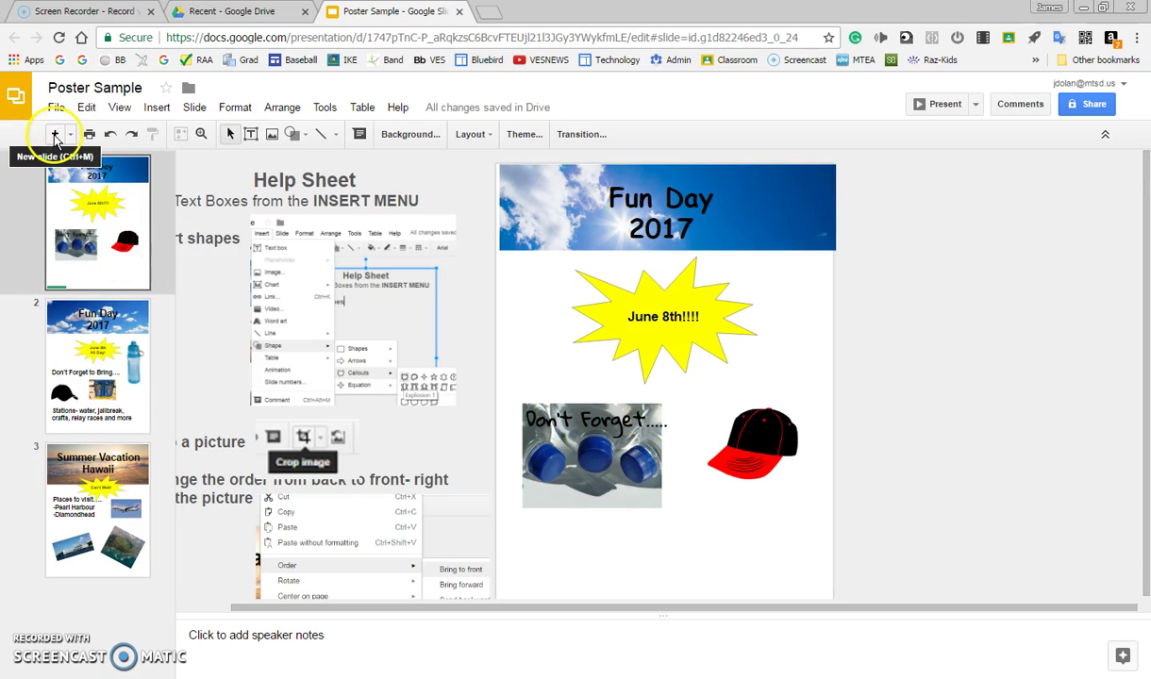
# - Add a blank title-layout slide as slide 2, then go back to the Fun Day poster
pyautogui.click(53, 135)
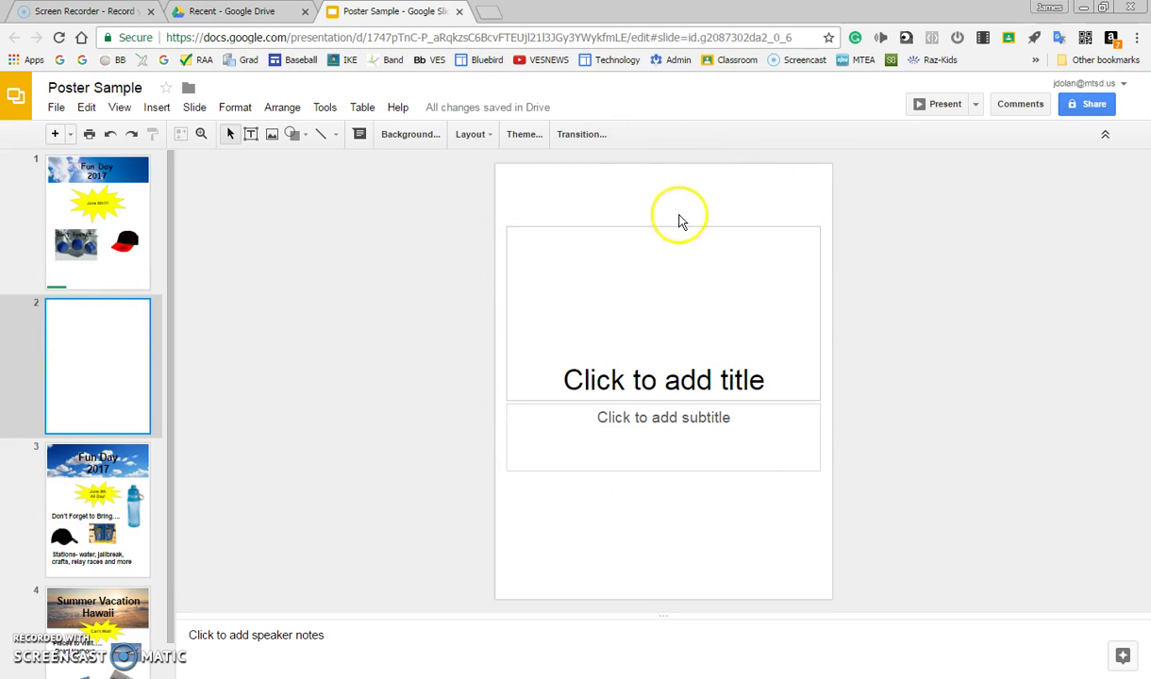
pyautogui.click(645, 229)
pyautogui.click(934, 250)
pyautogui.click(104, 263)
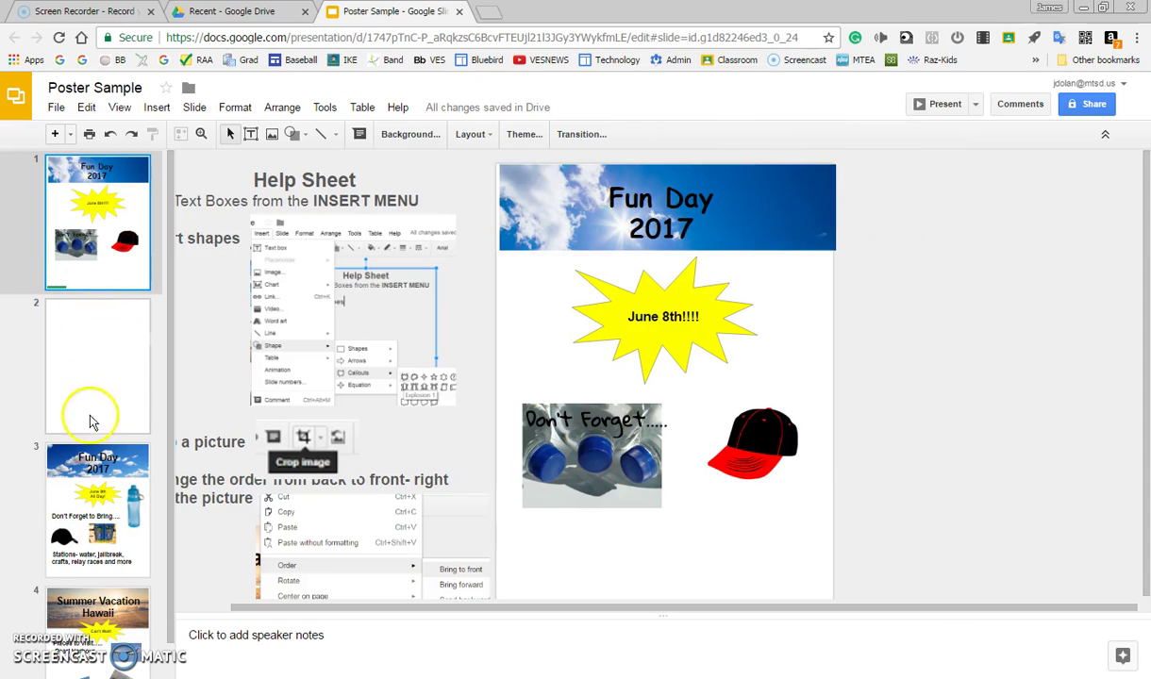